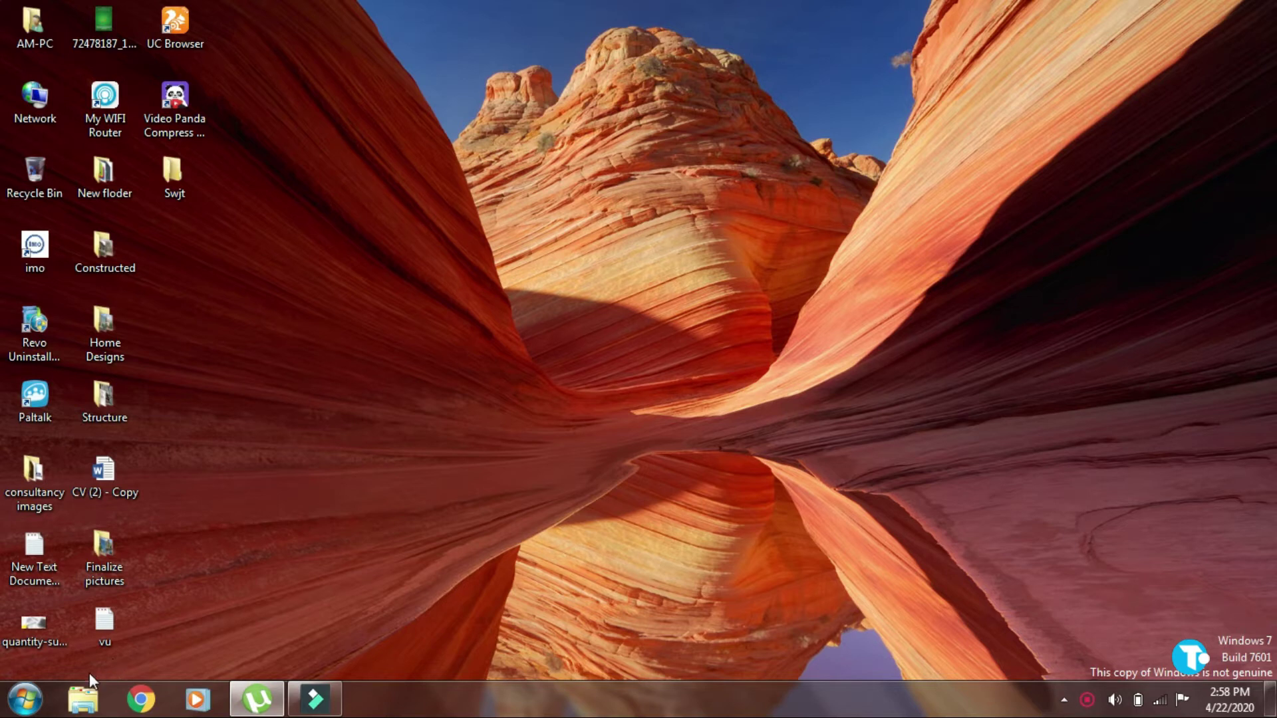
# - Launch BlueStacks from the Start menu, maximize its window, and open the gear options menu
pyautogui.click(25, 698)
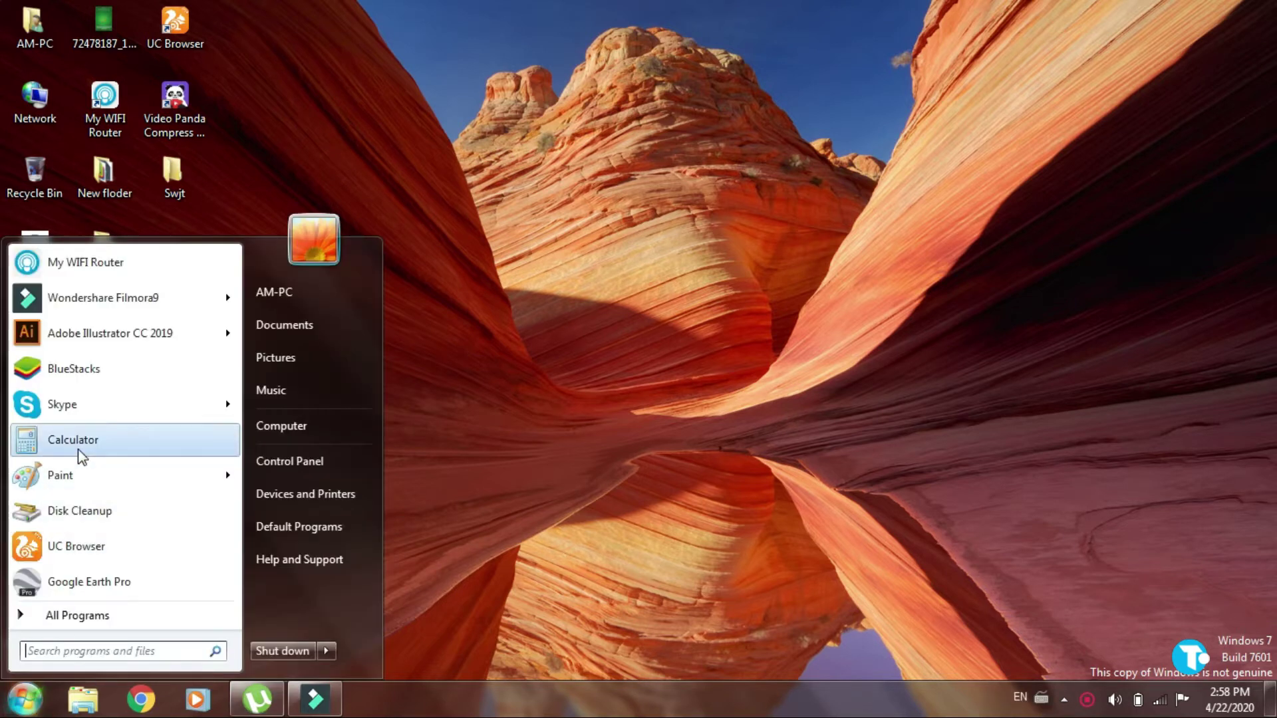
pyautogui.click(83, 367)
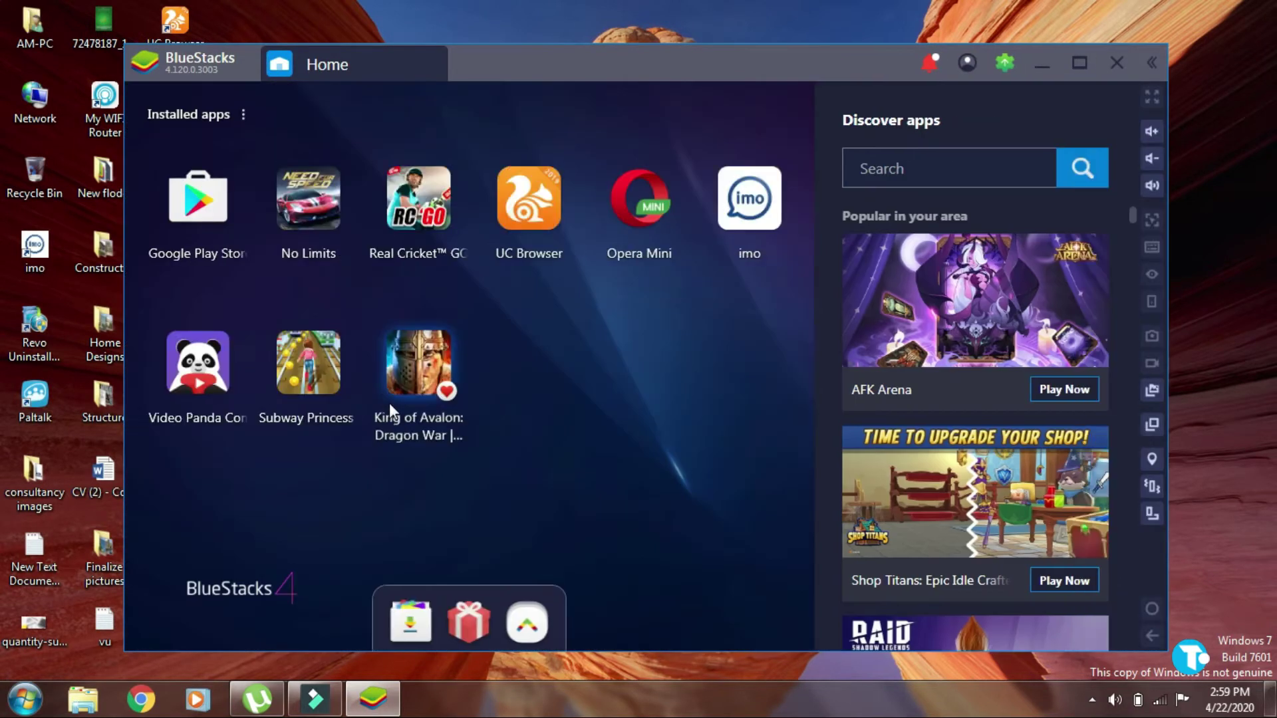
pyautogui.click(1074, 66)
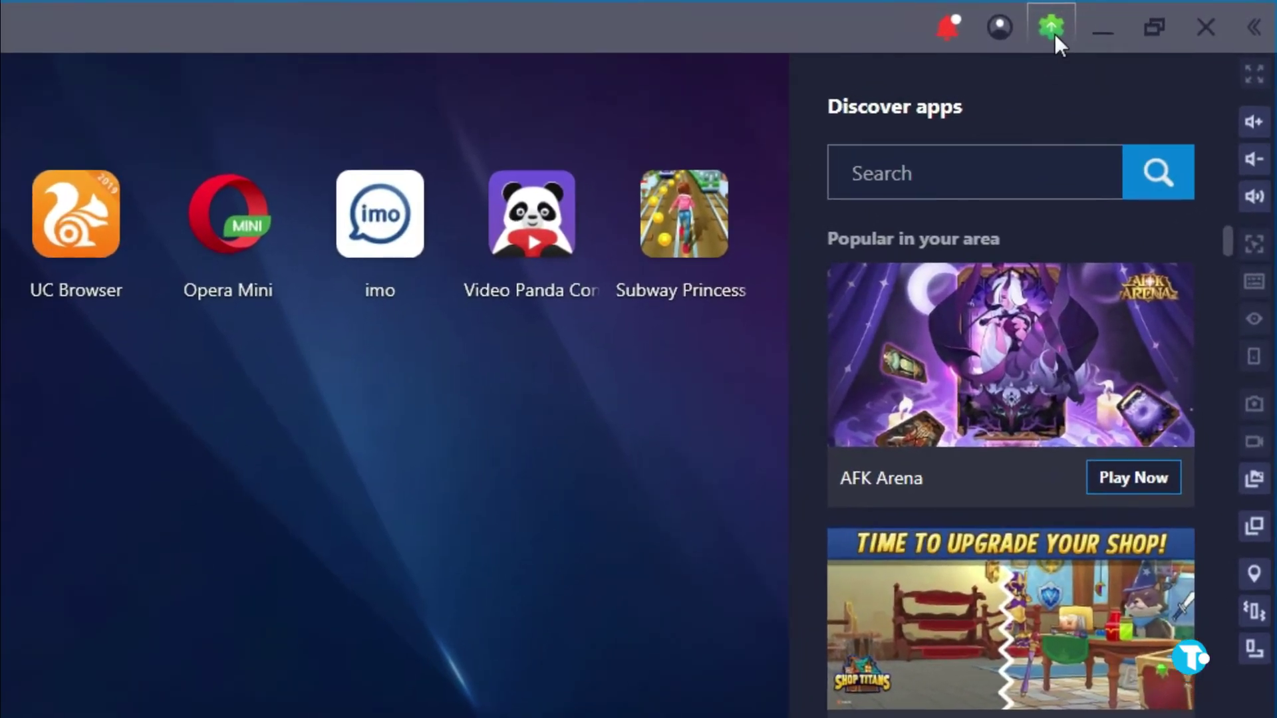
pyautogui.click(1053, 33)
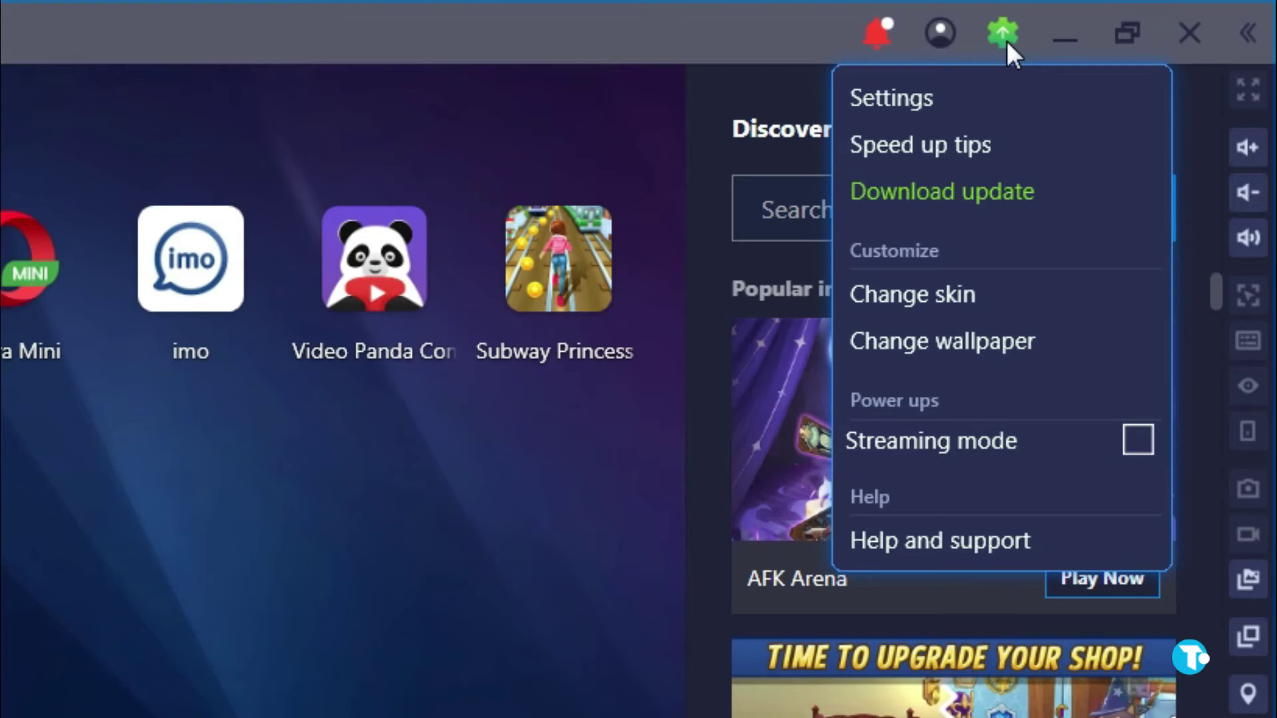
# - In BlueStacks Display settings, set Custom size 1366 width by 768 height, then restart
pyautogui.click(967, 97)
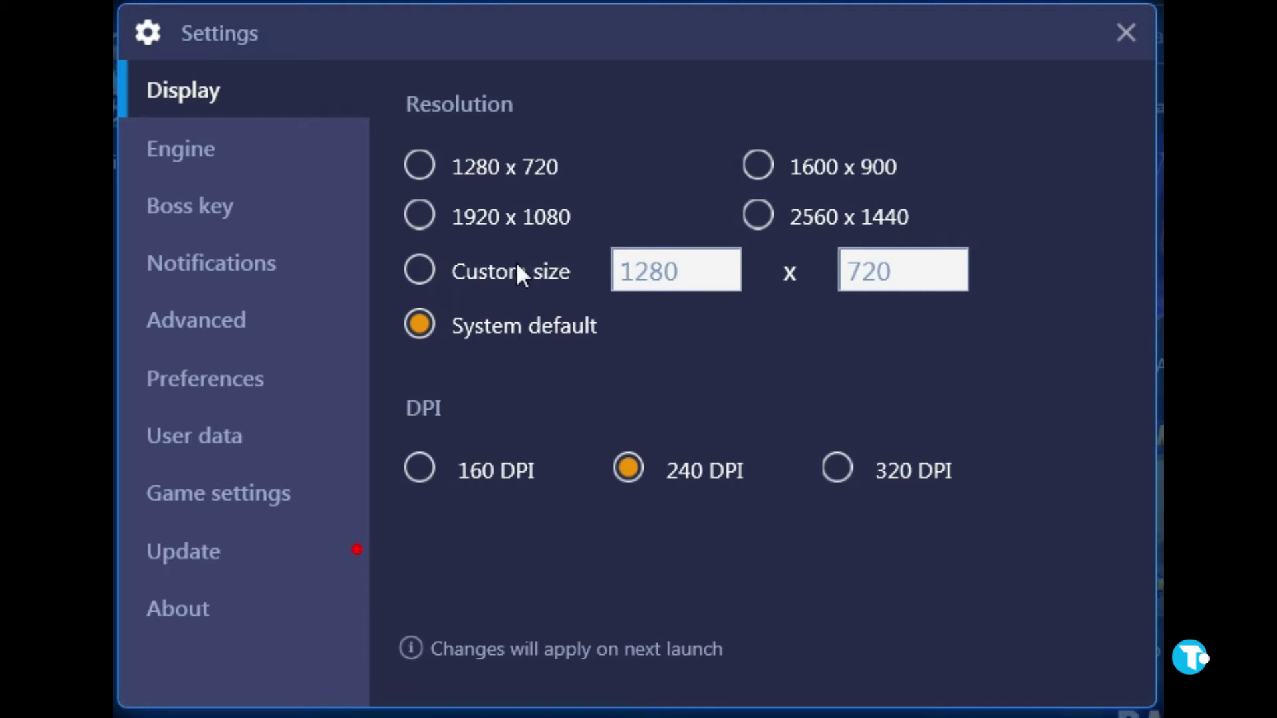
pyautogui.click(425, 268)
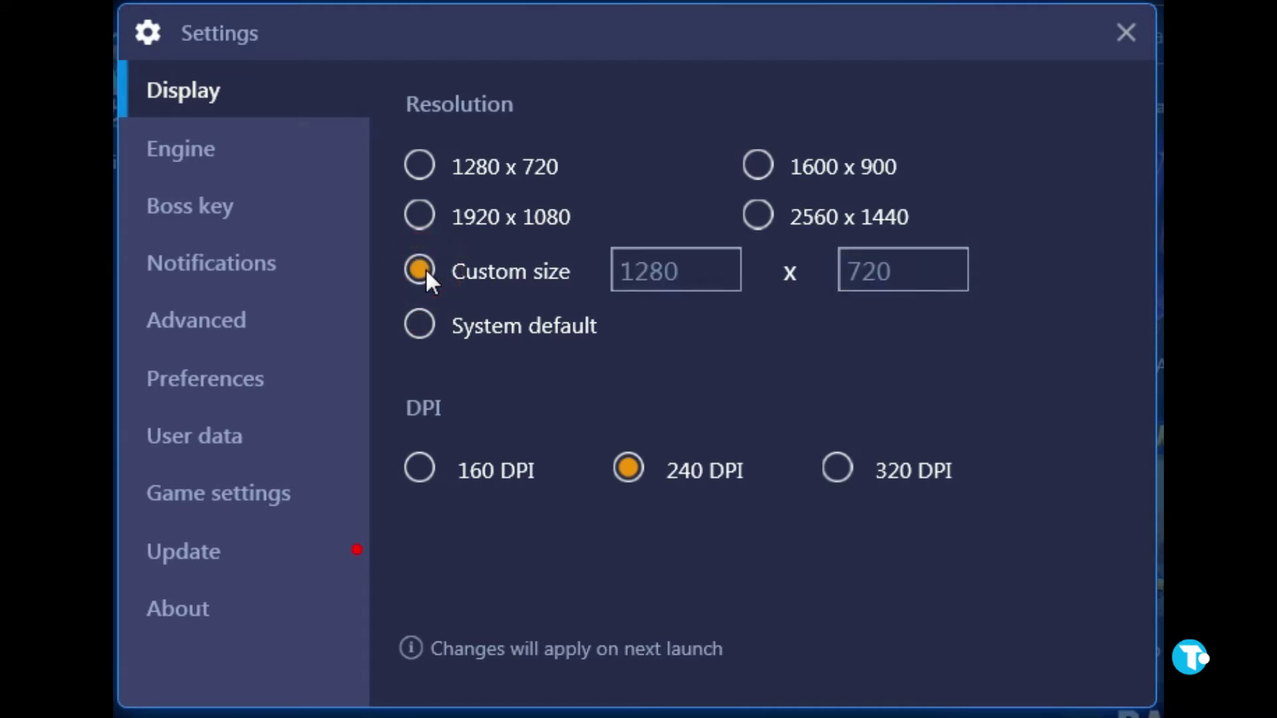
pyautogui.click(695, 272)
pyautogui.press('BackSpace')
pyautogui.press('BackSpace')
pyautogui.press('BackSpace')
pyautogui.write('13')
pyautogui.write('66')
pyautogui.click(918, 270)
pyautogui.press('BackSpace')
pyautogui.press('BackSpace')
pyautogui.press('BackSpace')
pyautogui.write('76')
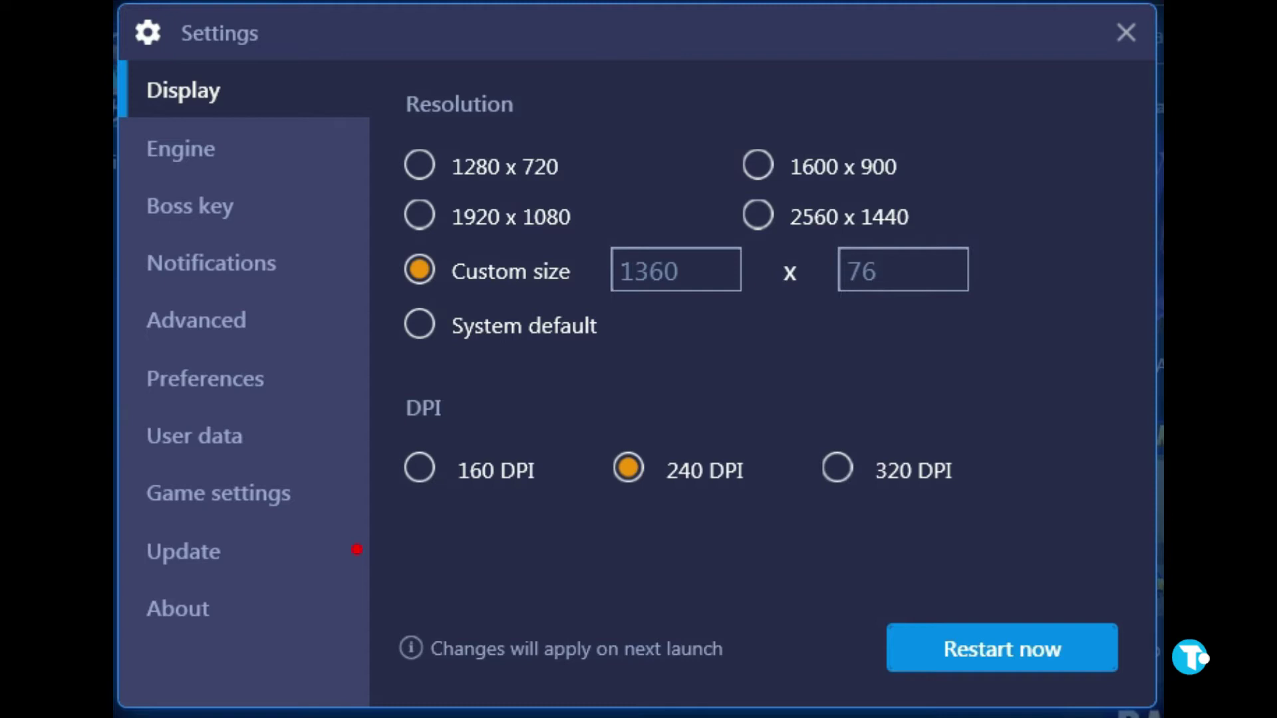
pyautogui.write('8')
pyautogui.click(1012, 647)
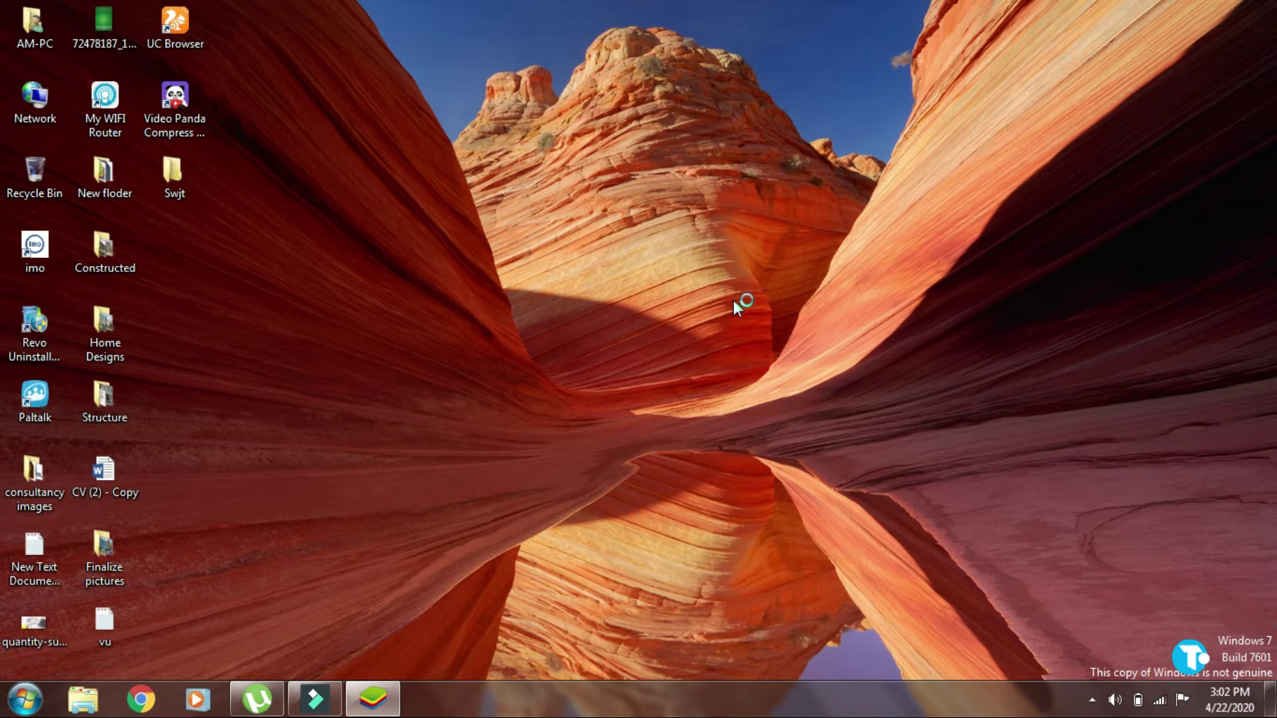
# - Reopen the Run dialog through a Start menu search for 'run' and enter regedit
pyautogui.press('super+r')
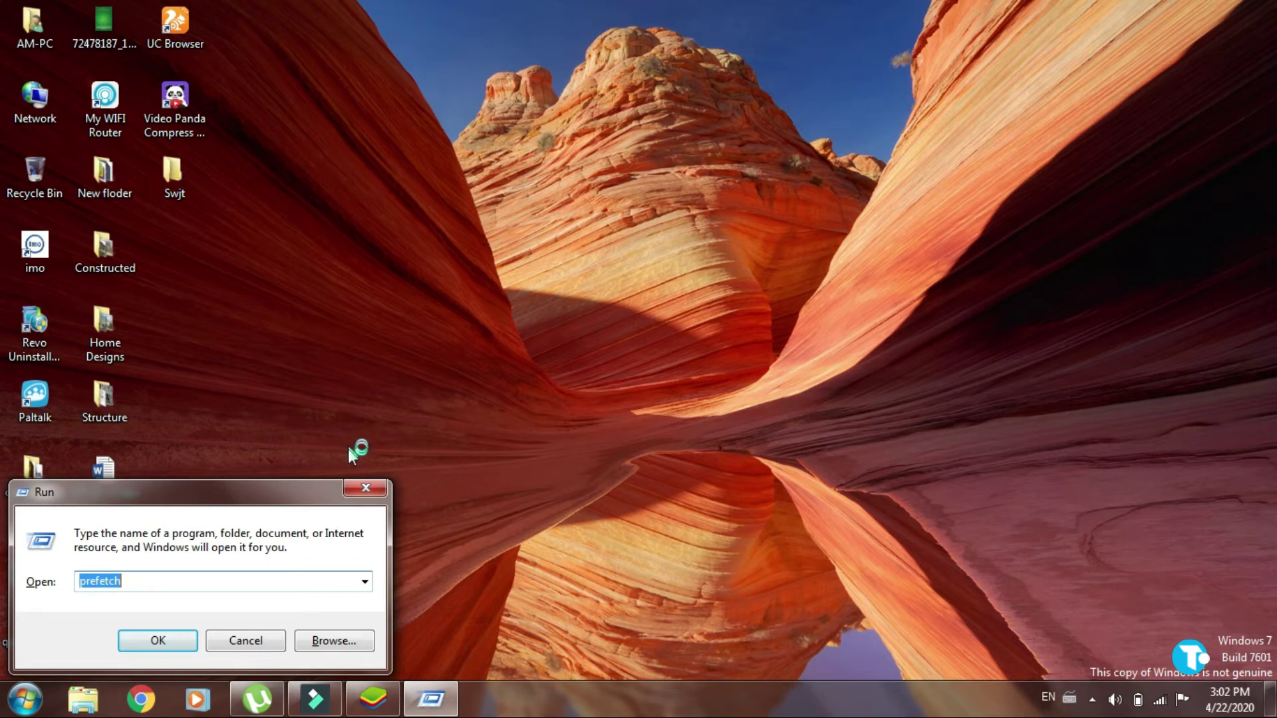
pyautogui.click(371, 489)
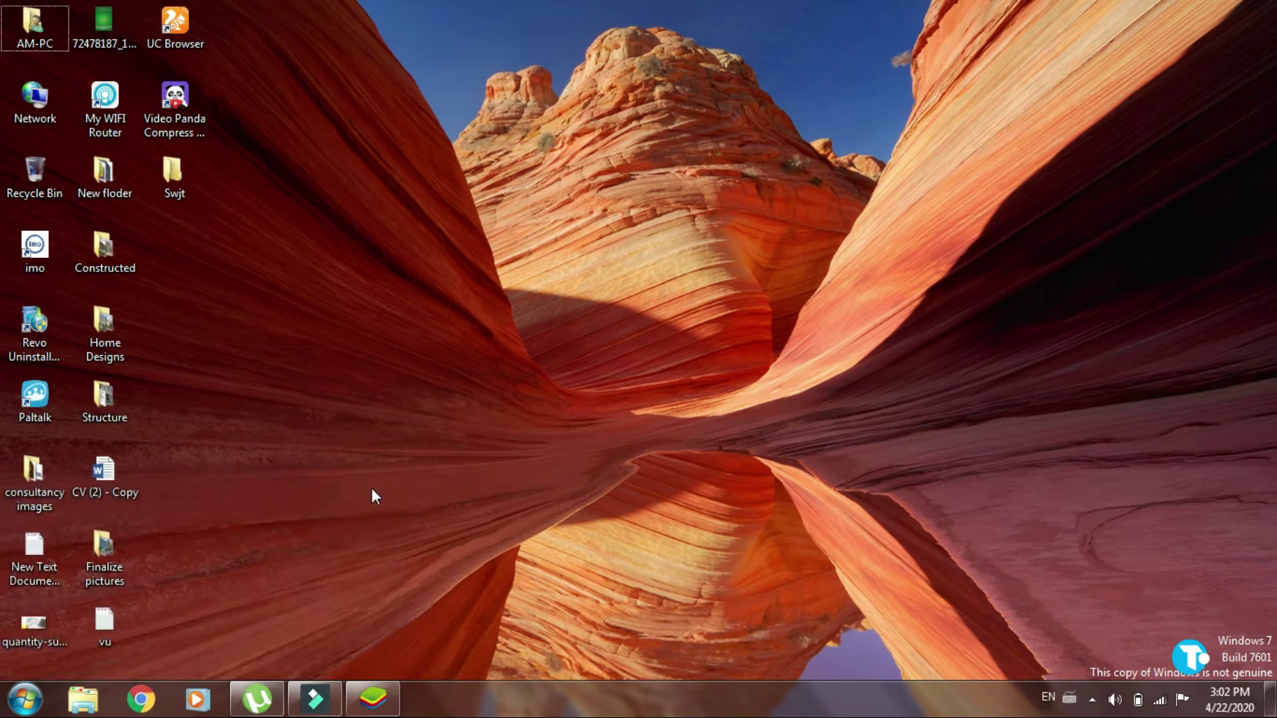
pyautogui.click(20, 706)
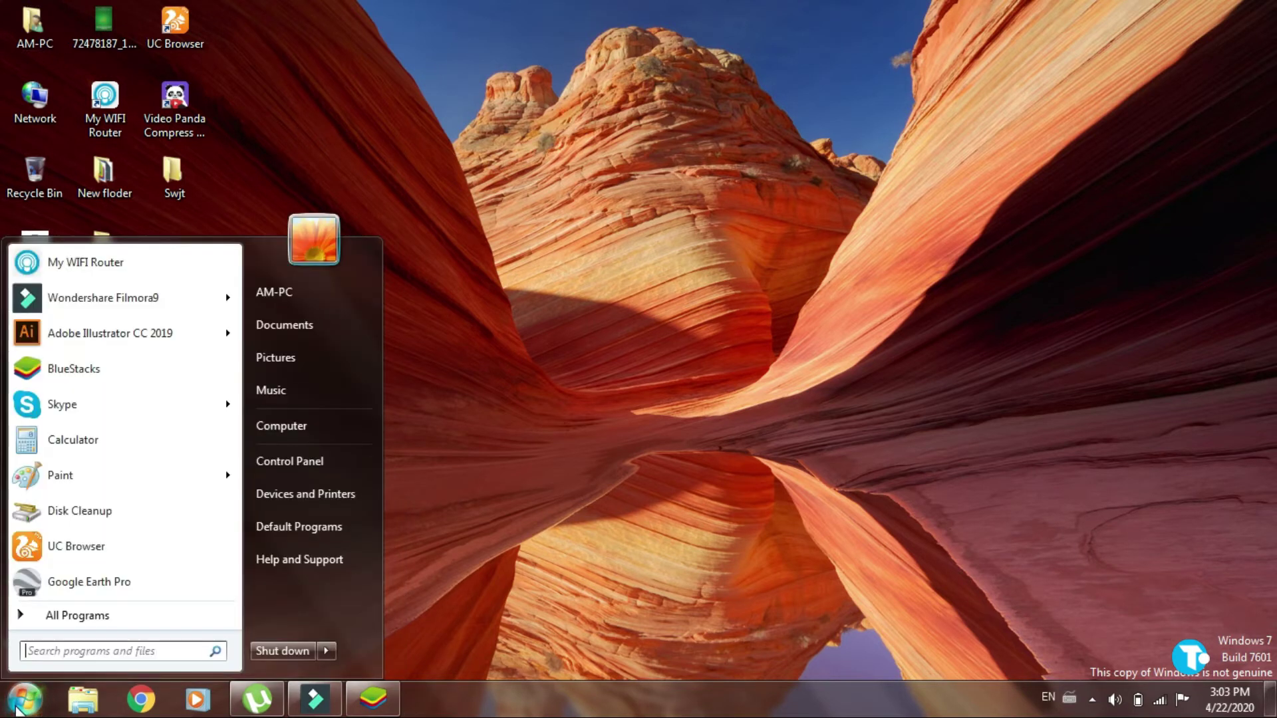
pyautogui.write('run')
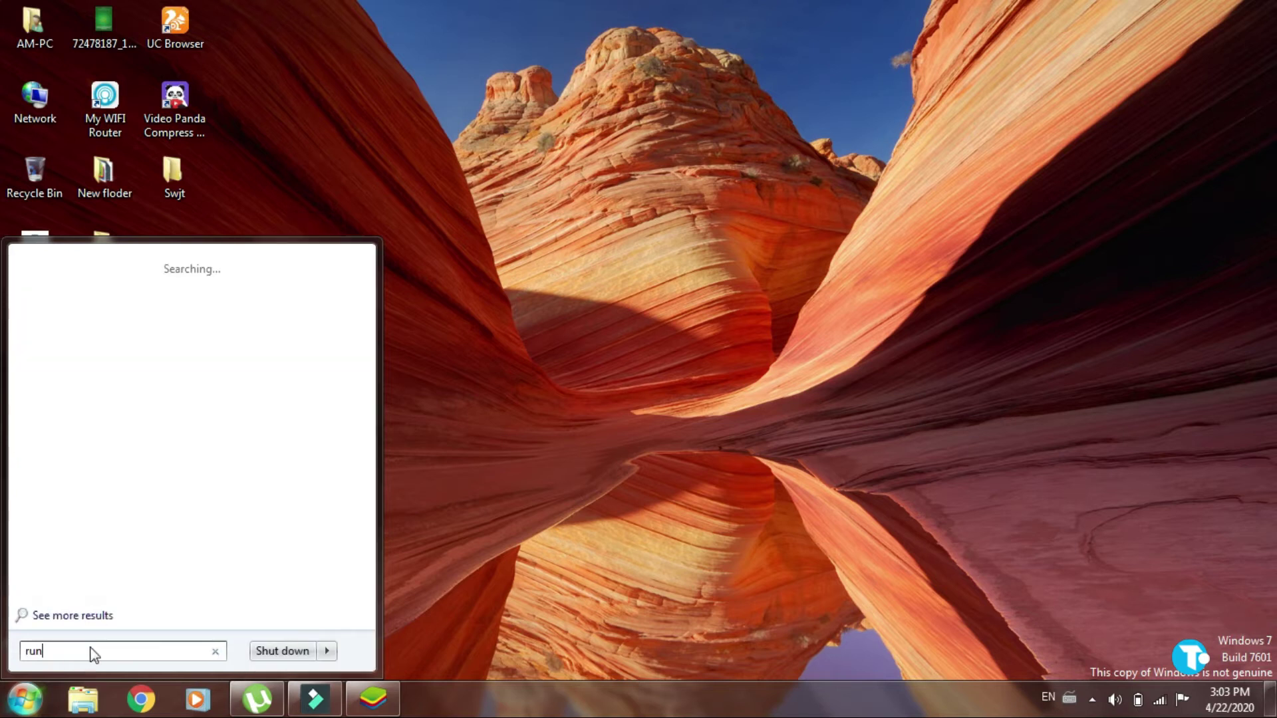
pyautogui.press('Return')
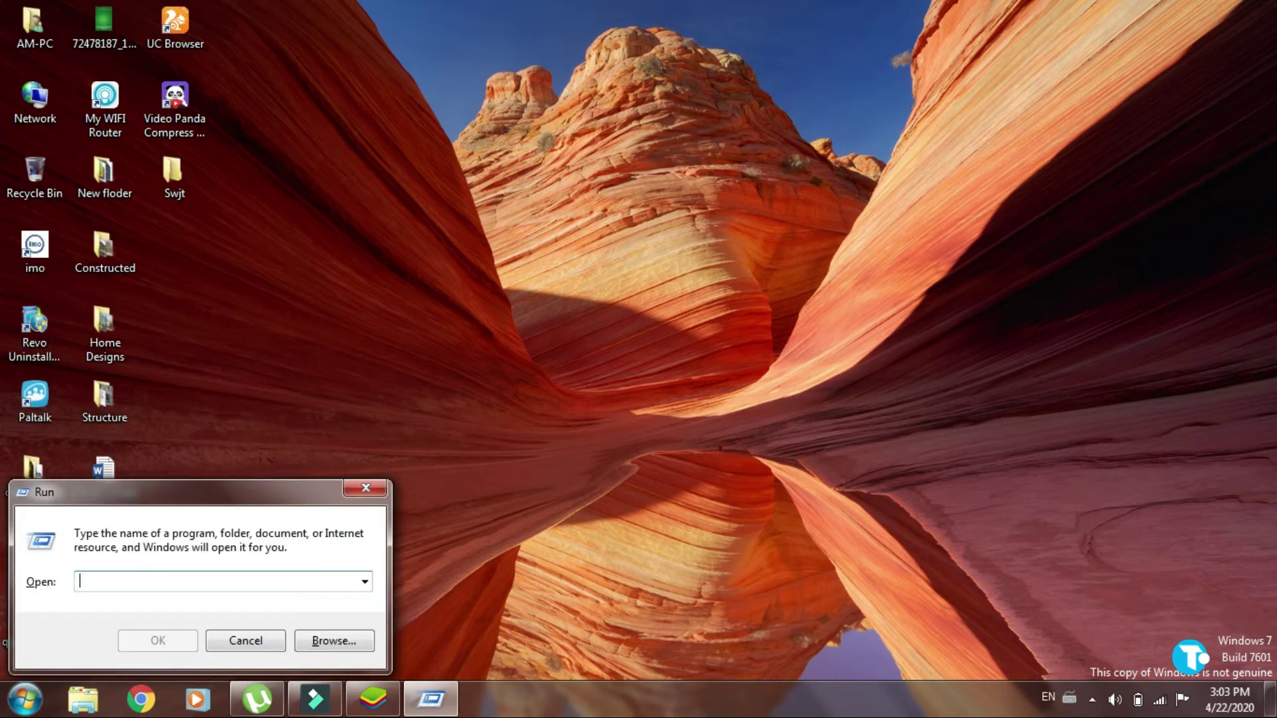
pyautogui.write('re')
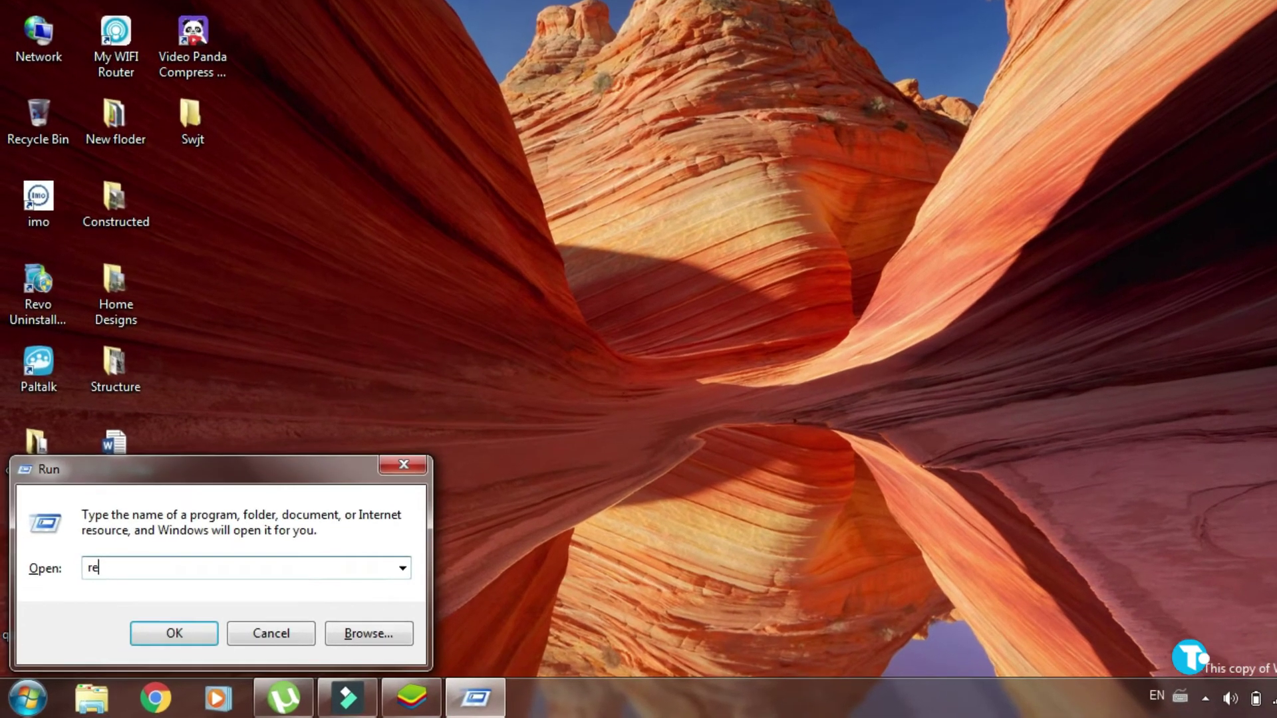
pyautogui.write('gedit')
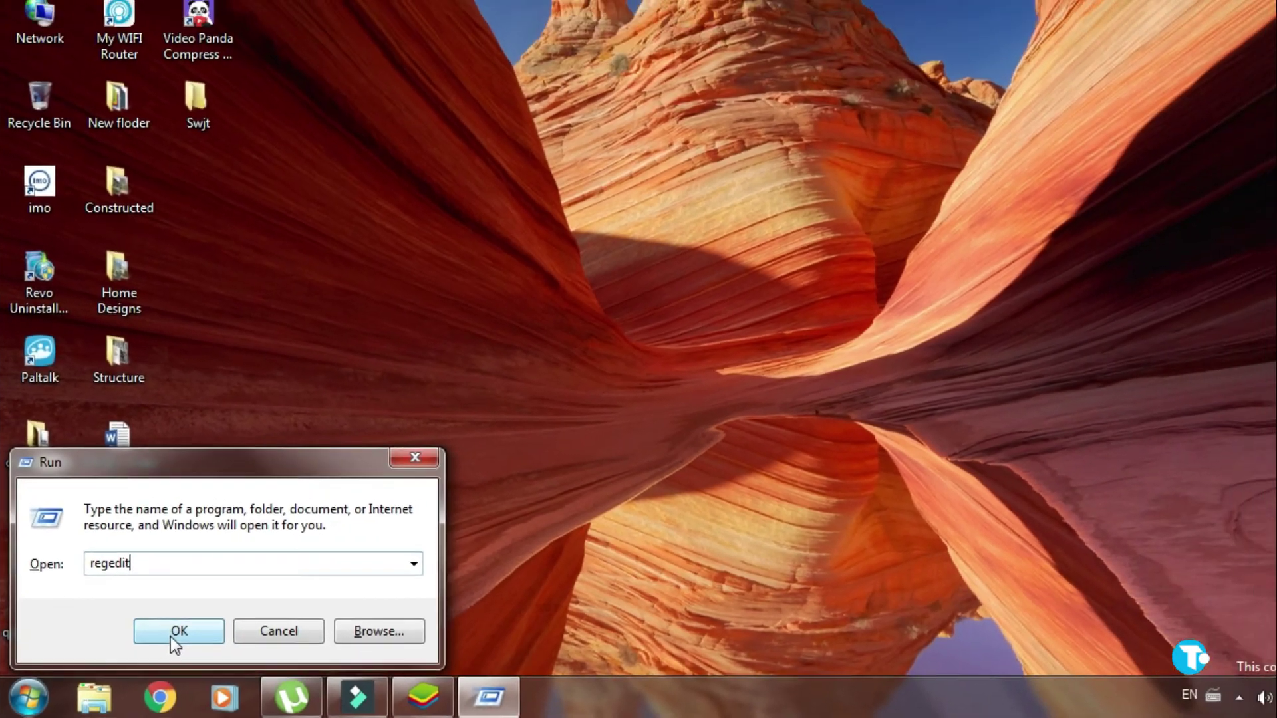
# - Launch regedit and navigate to HKEY_LOCAL_MACHINE\SOFTWARE\BlueStacks\Guests\Android\FrameBuffer\0
pyautogui.click(171, 636)
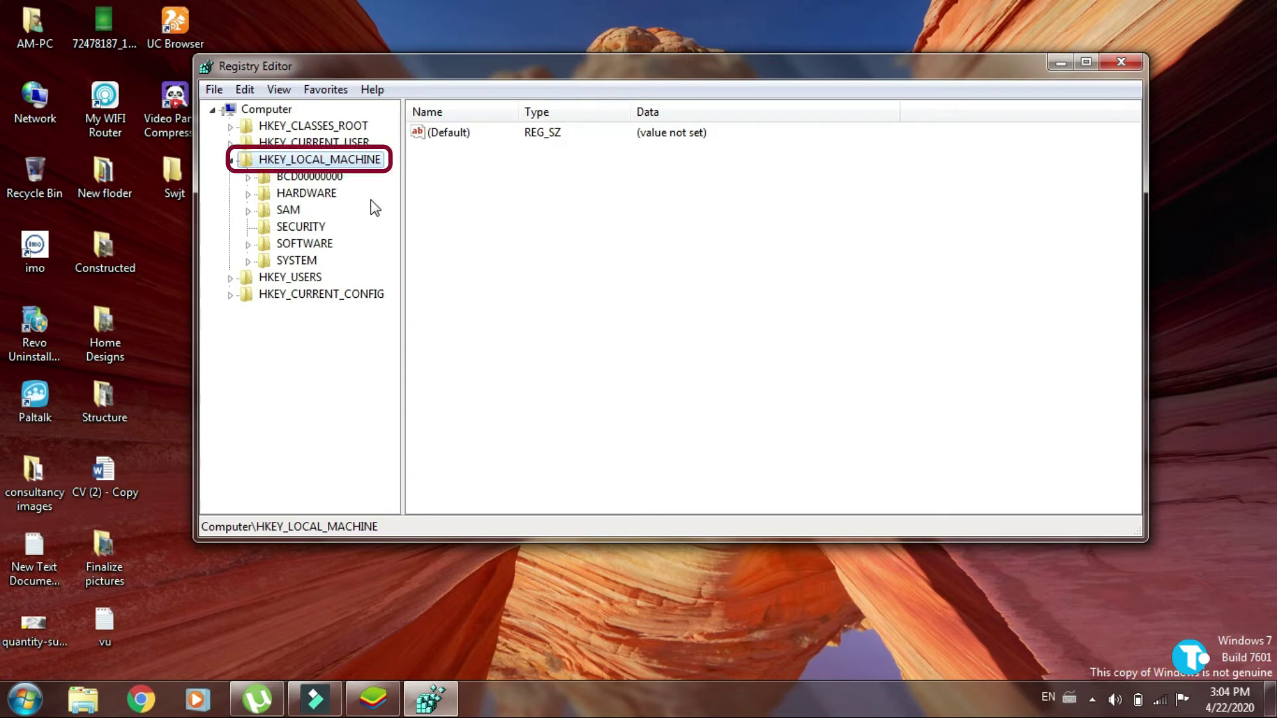
pyautogui.click(272, 232)
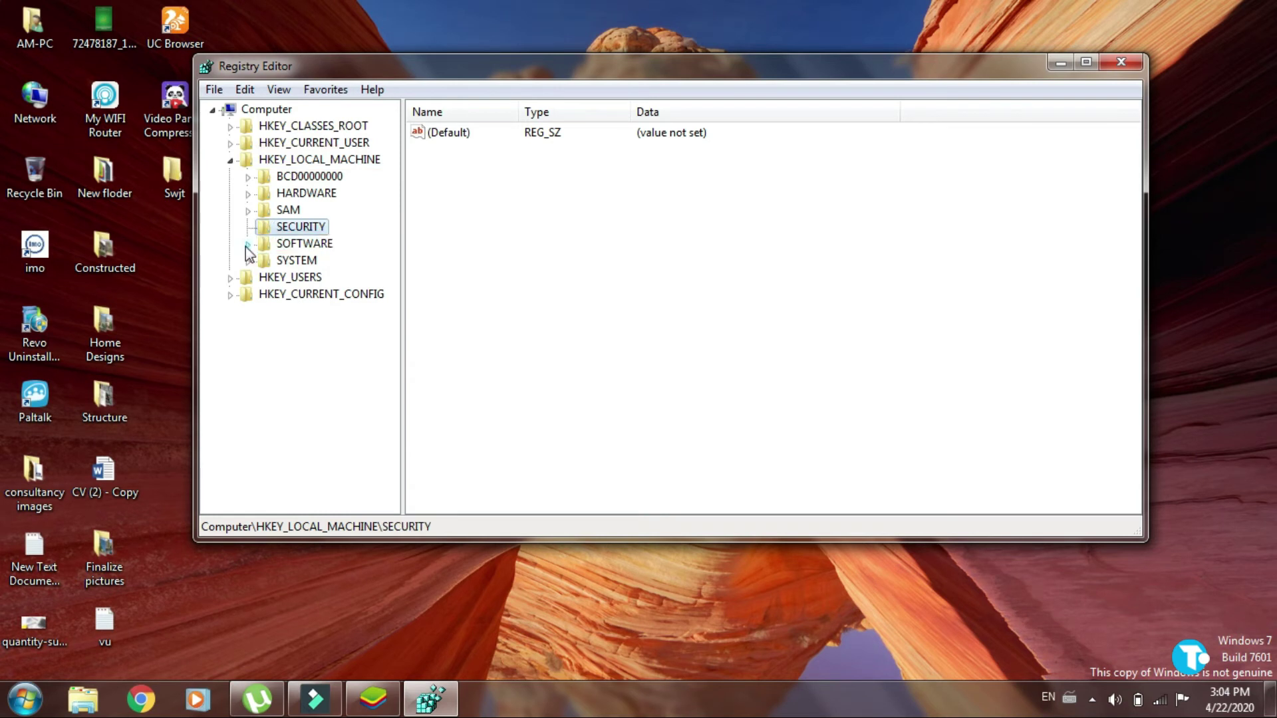
pyautogui.click(248, 244)
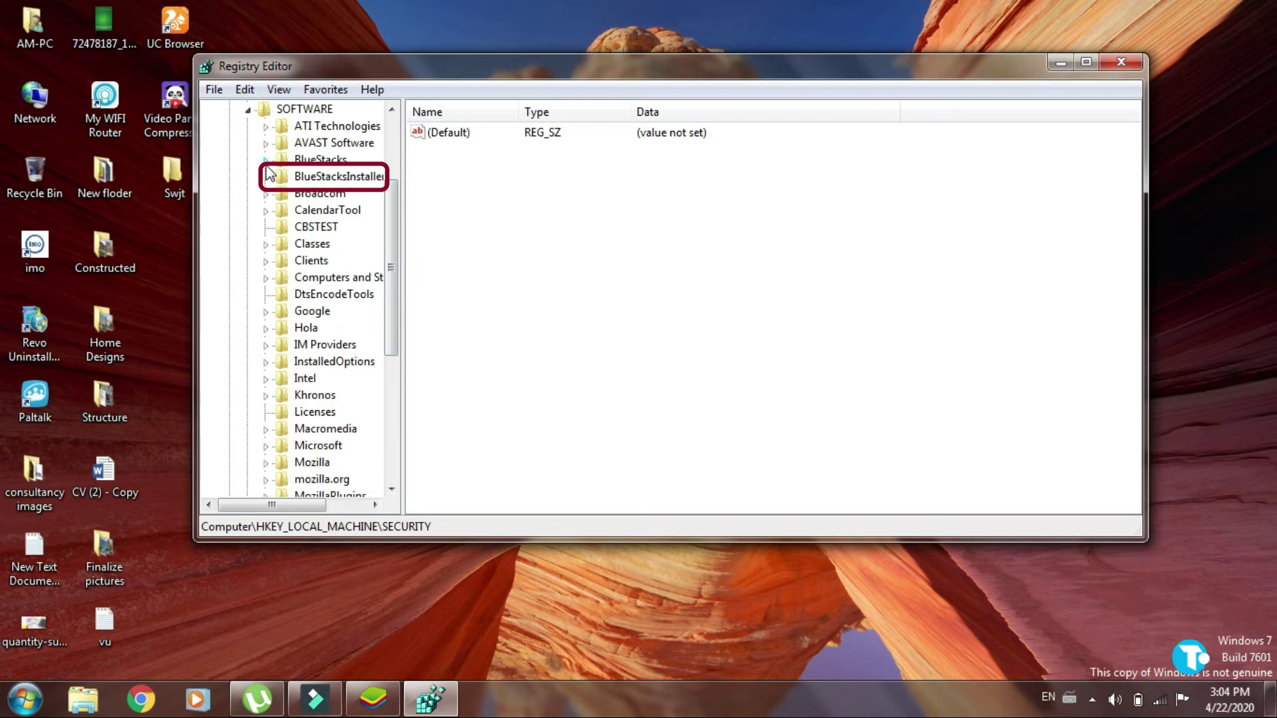
pyautogui.click(265, 160)
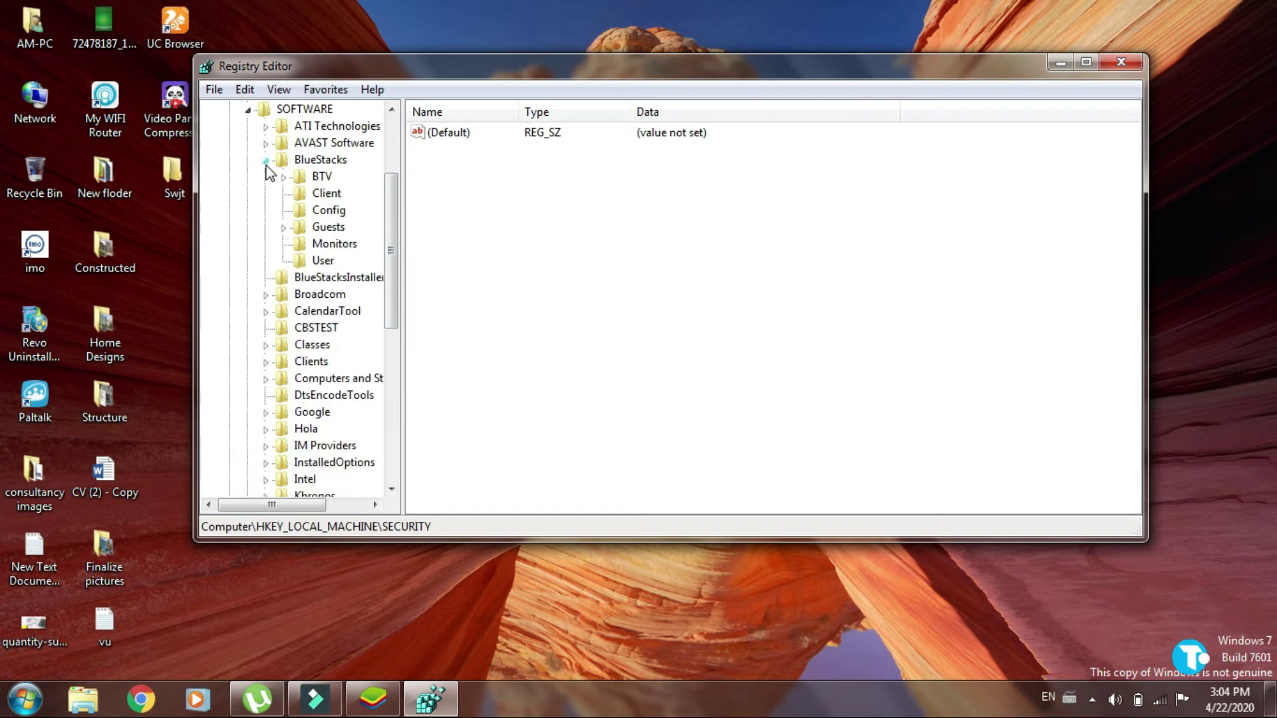
pyautogui.click(283, 227)
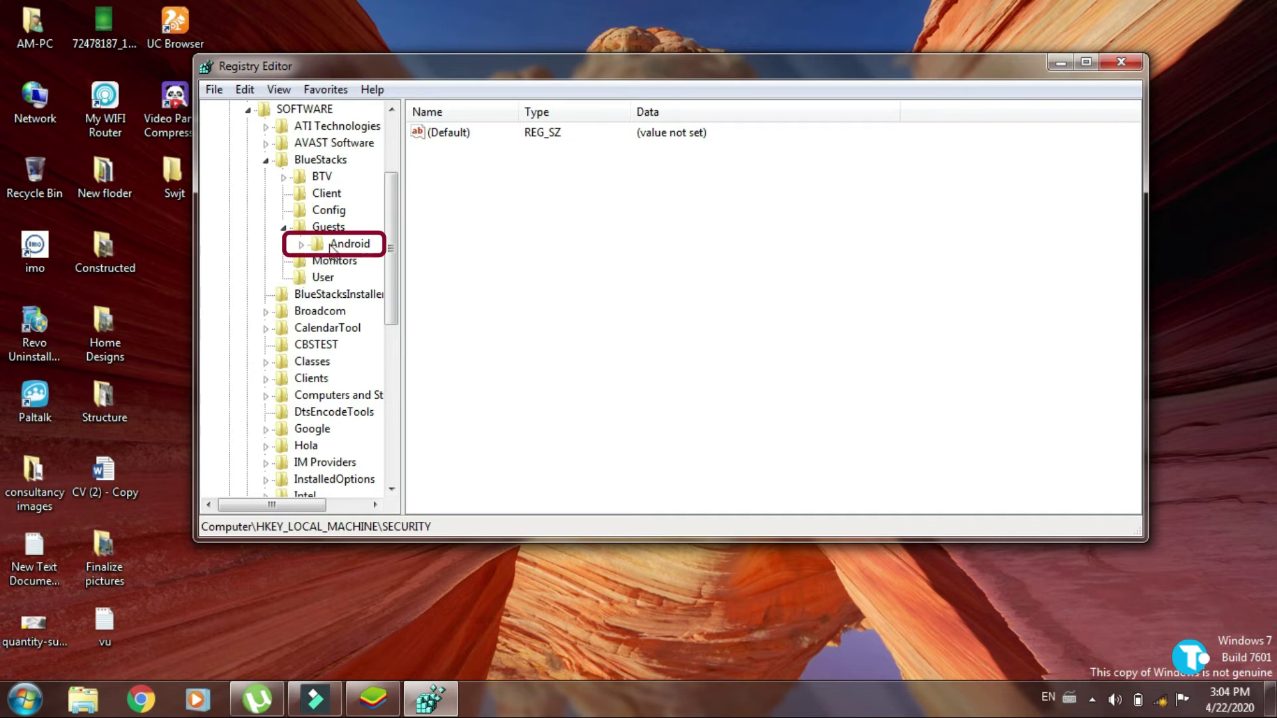
pyautogui.click(302, 245)
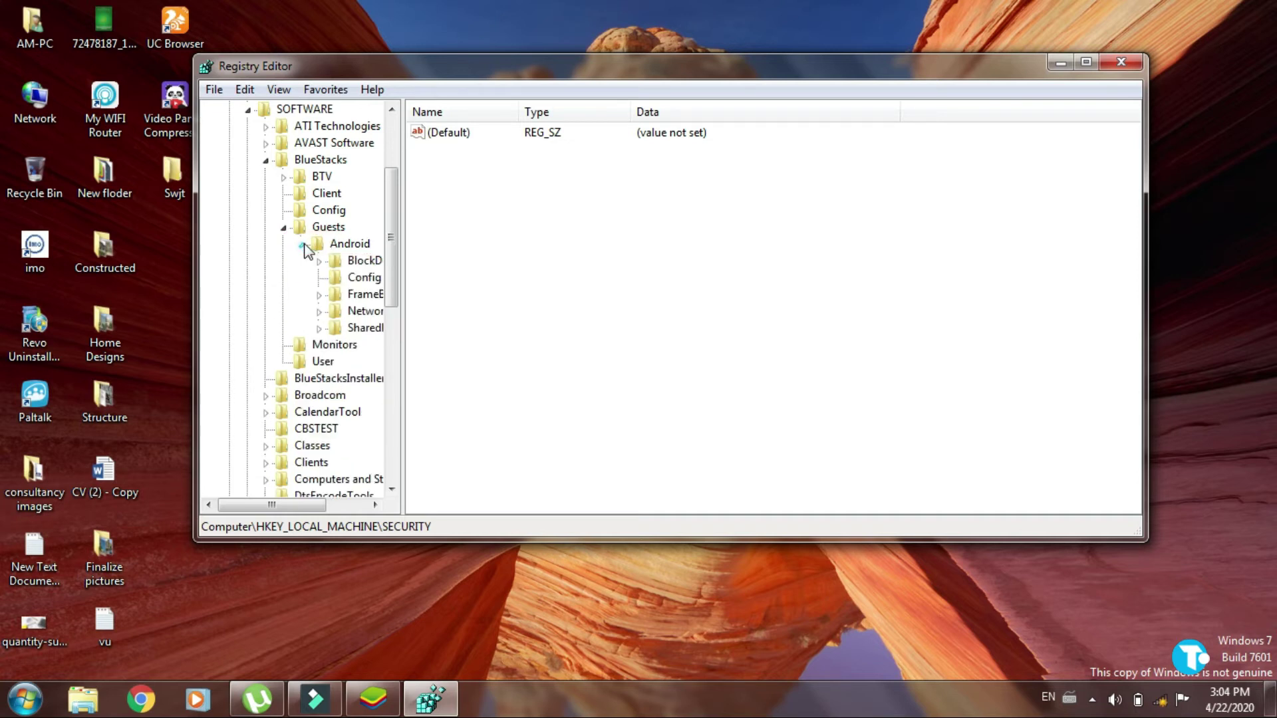
pyautogui.click(319, 294)
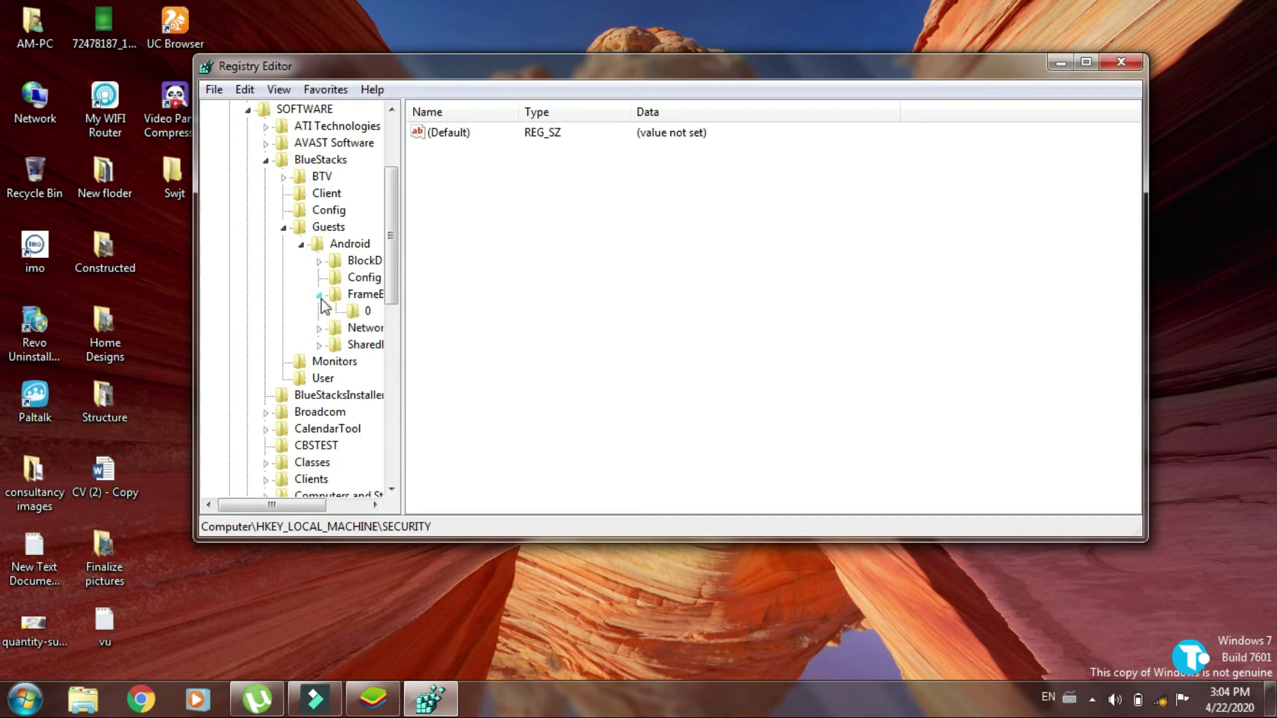
pyautogui.click(364, 312)
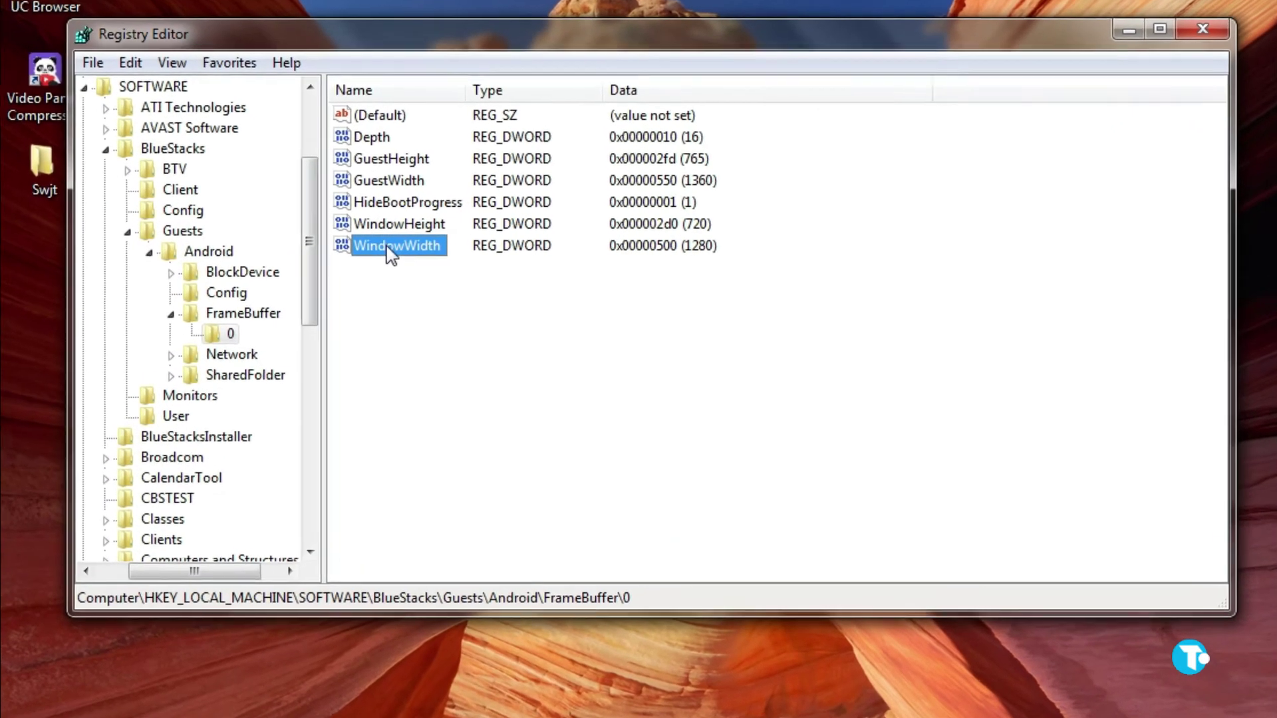
# - Change WindowWidth to decimal 1366
pyautogui.rightClick(453, 238)
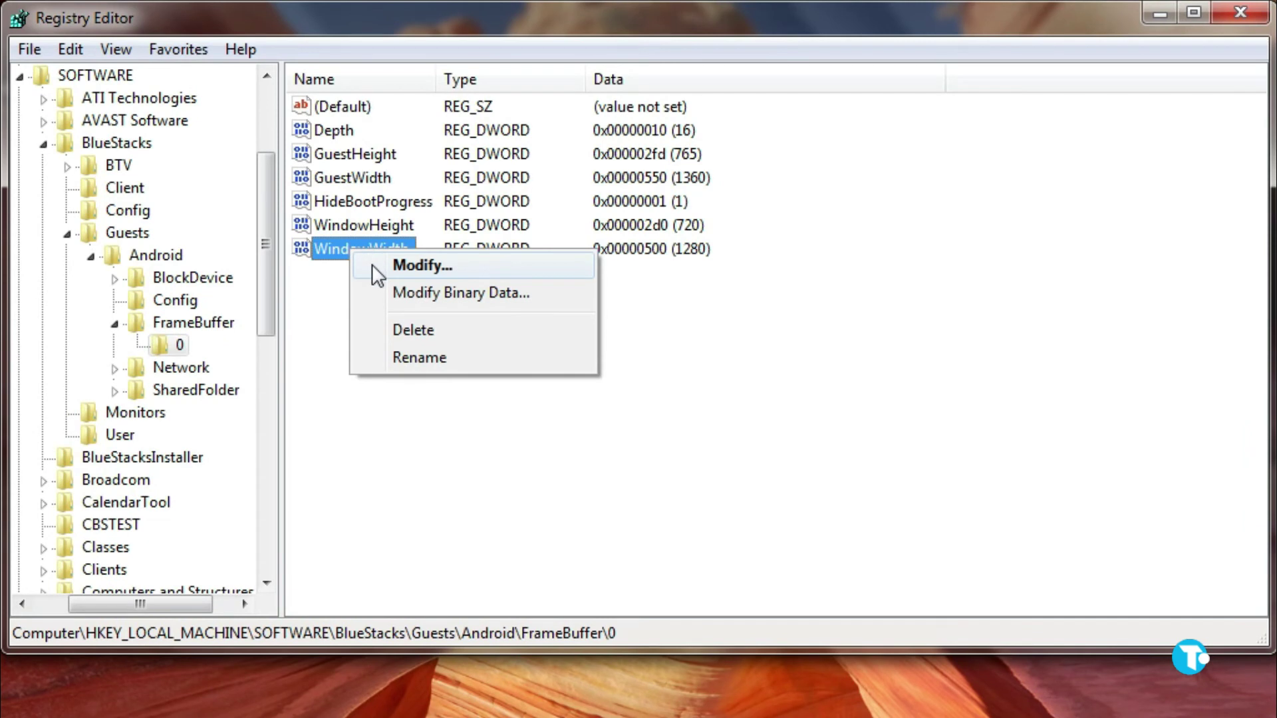
pyautogui.click(373, 265)
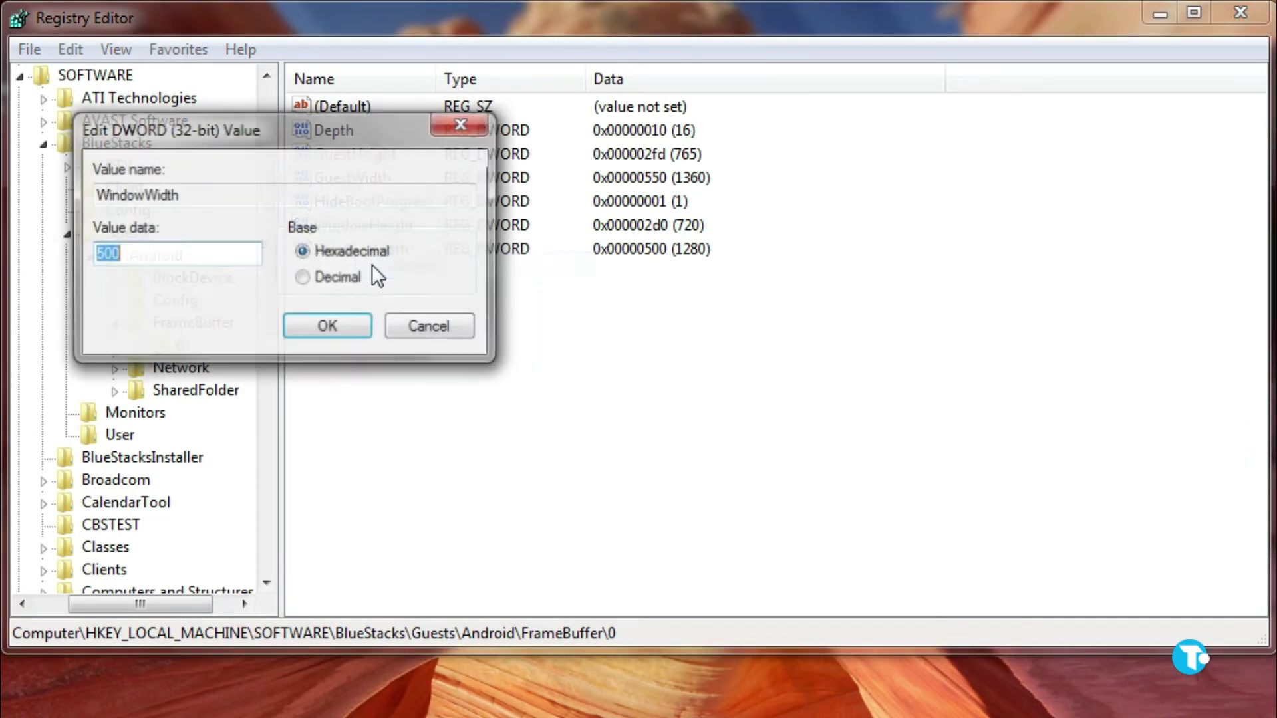
pyautogui.click(328, 279)
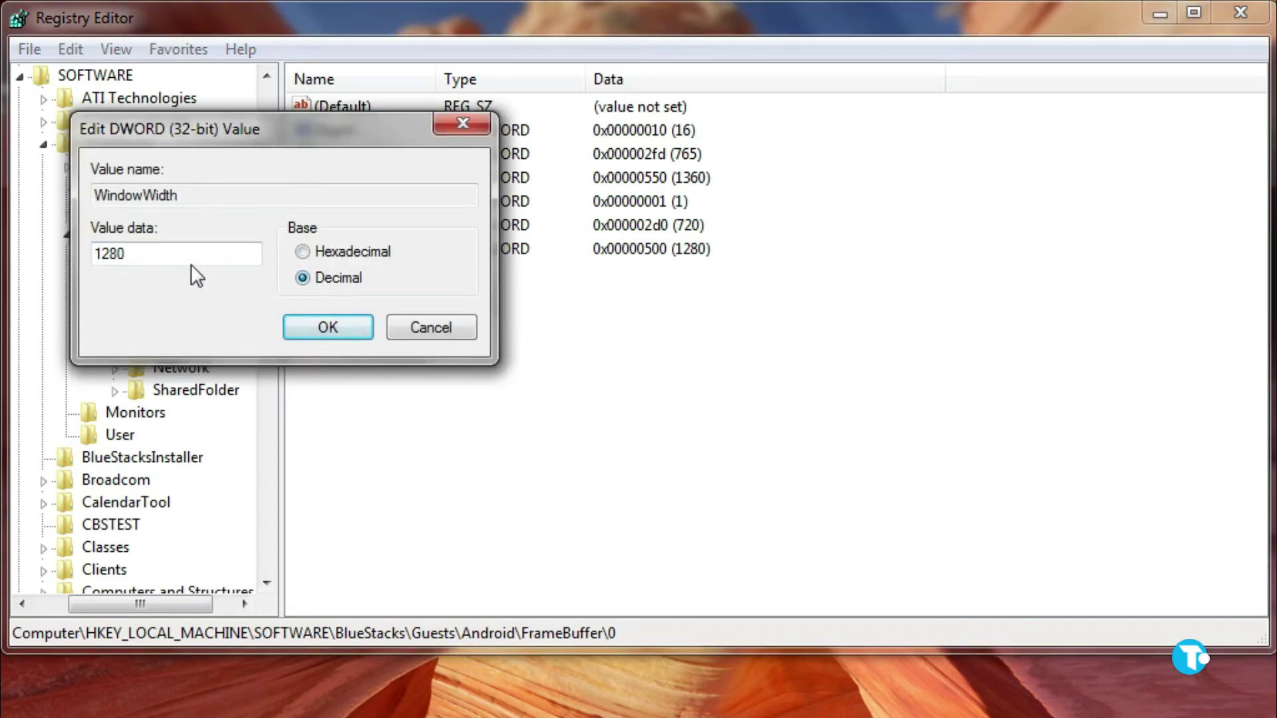
pyautogui.moveTo(125, 261); pyautogui.dragTo(78, 262)
pyautogui.write('13')
pyautogui.write('66')
pyautogui.click(314, 321)
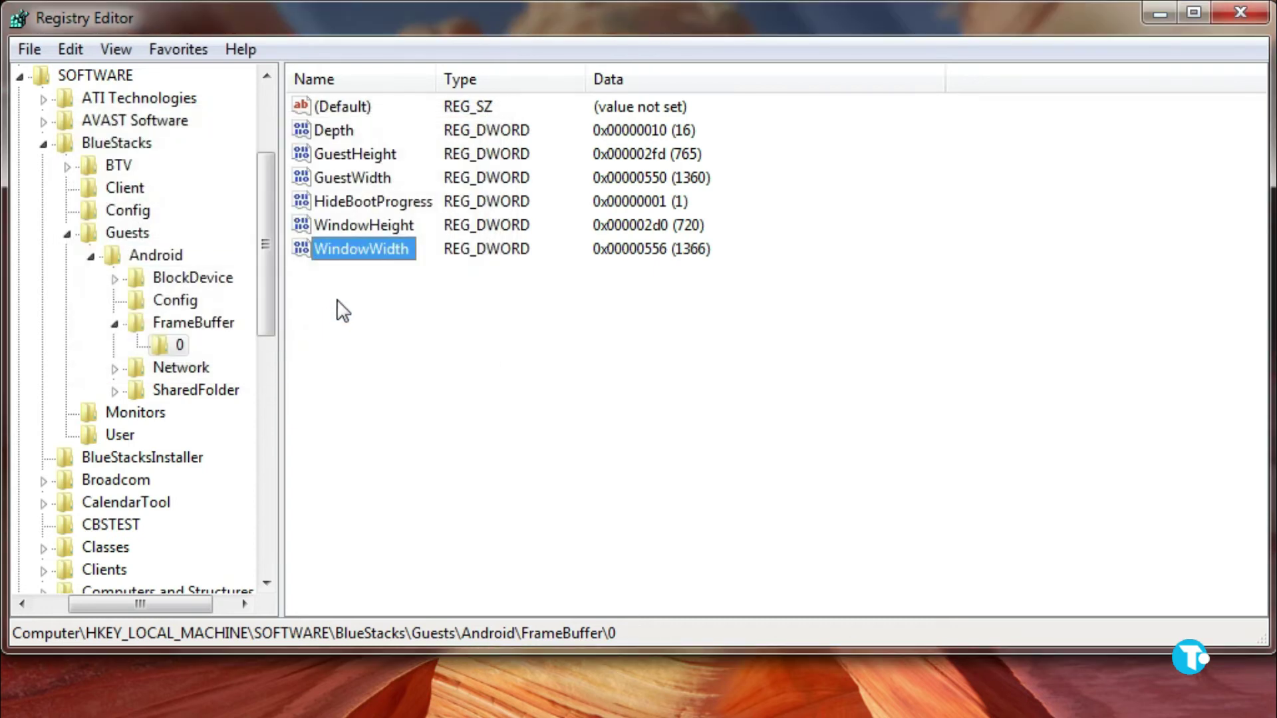
# - Change WindowHeight to decimal 768
pyautogui.click(345, 225)
pyautogui.rightClick(345, 225)
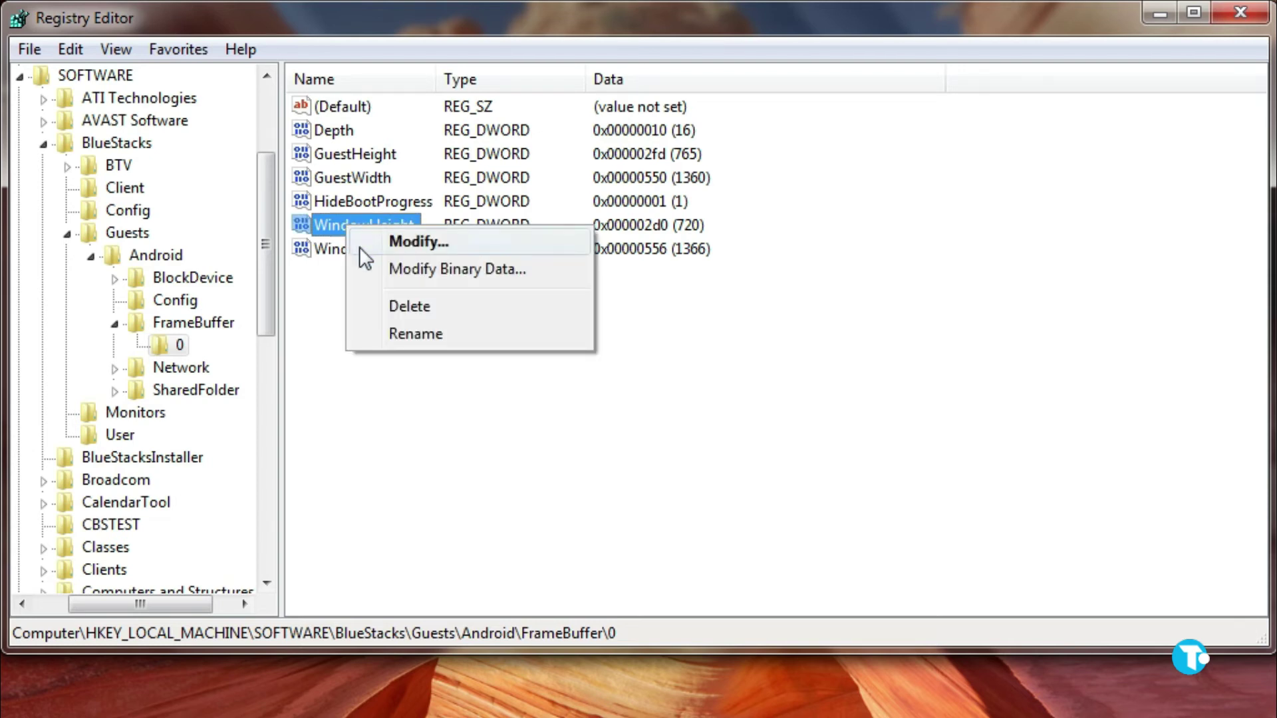
pyautogui.click(365, 243)
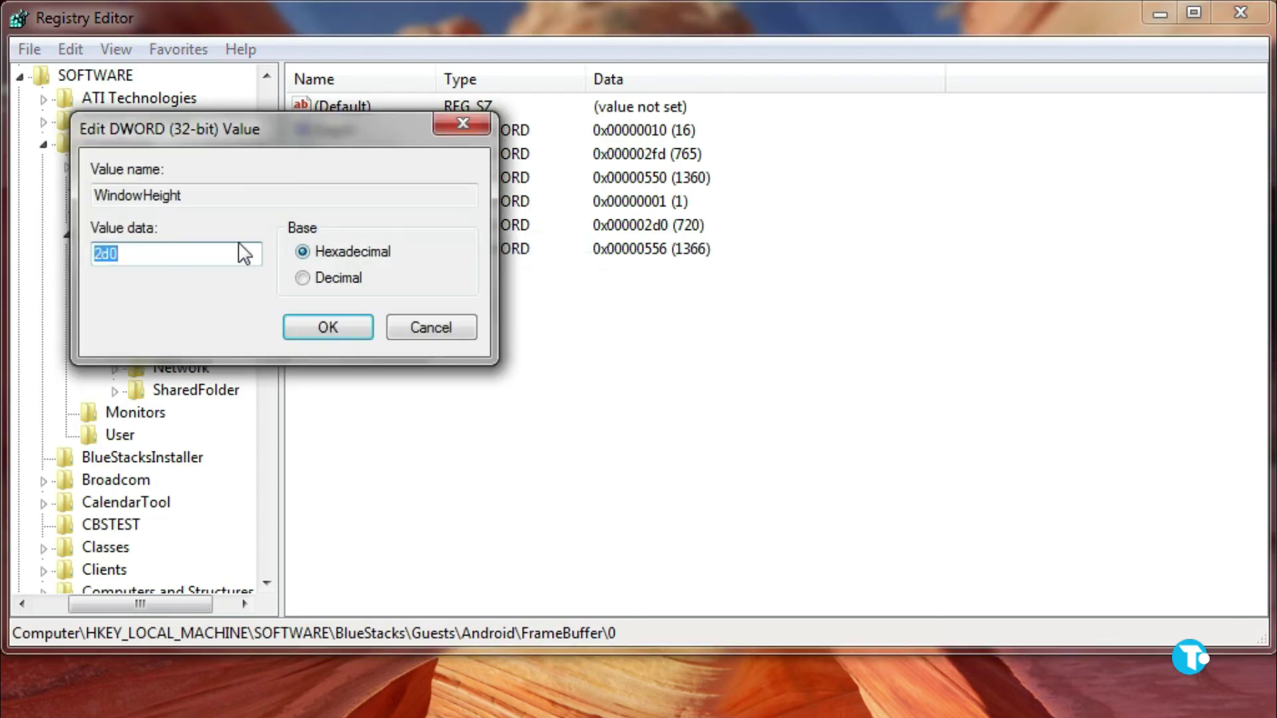
pyautogui.click(303, 278)
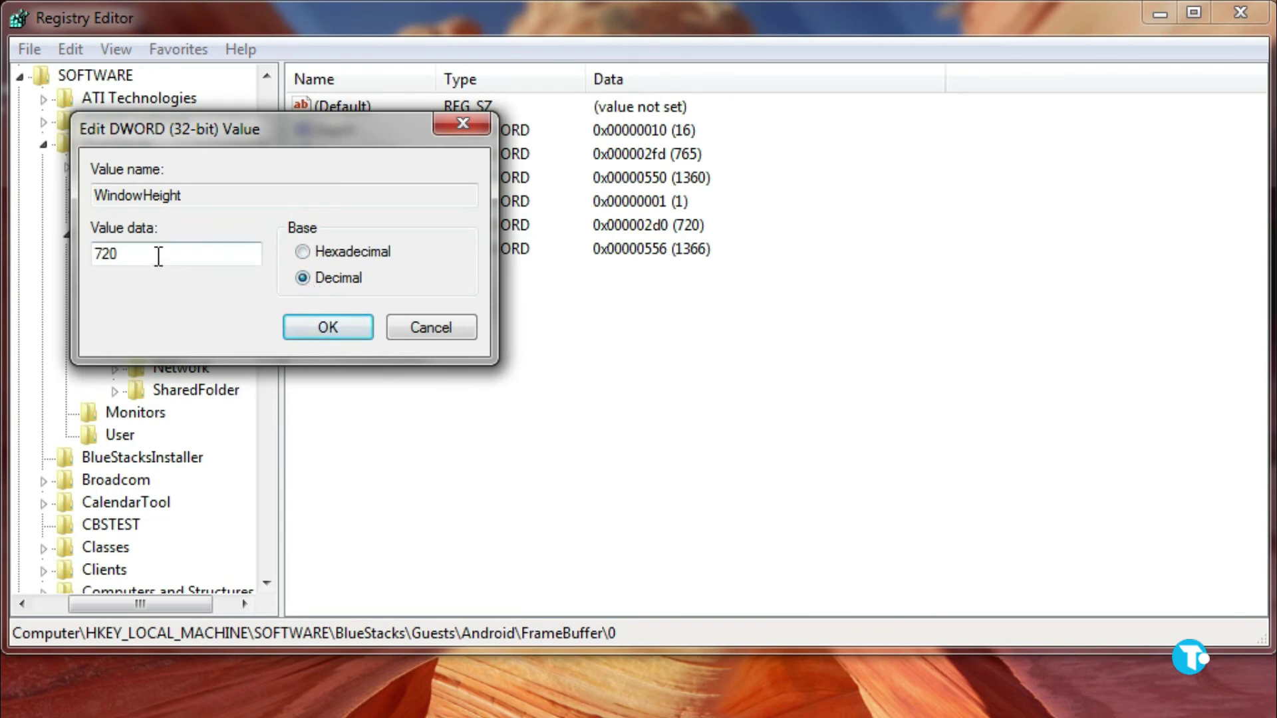
pyautogui.moveTo(157, 256); pyautogui.dragTo(75, 252)
pyautogui.write('768')
pyautogui.click(324, 328)
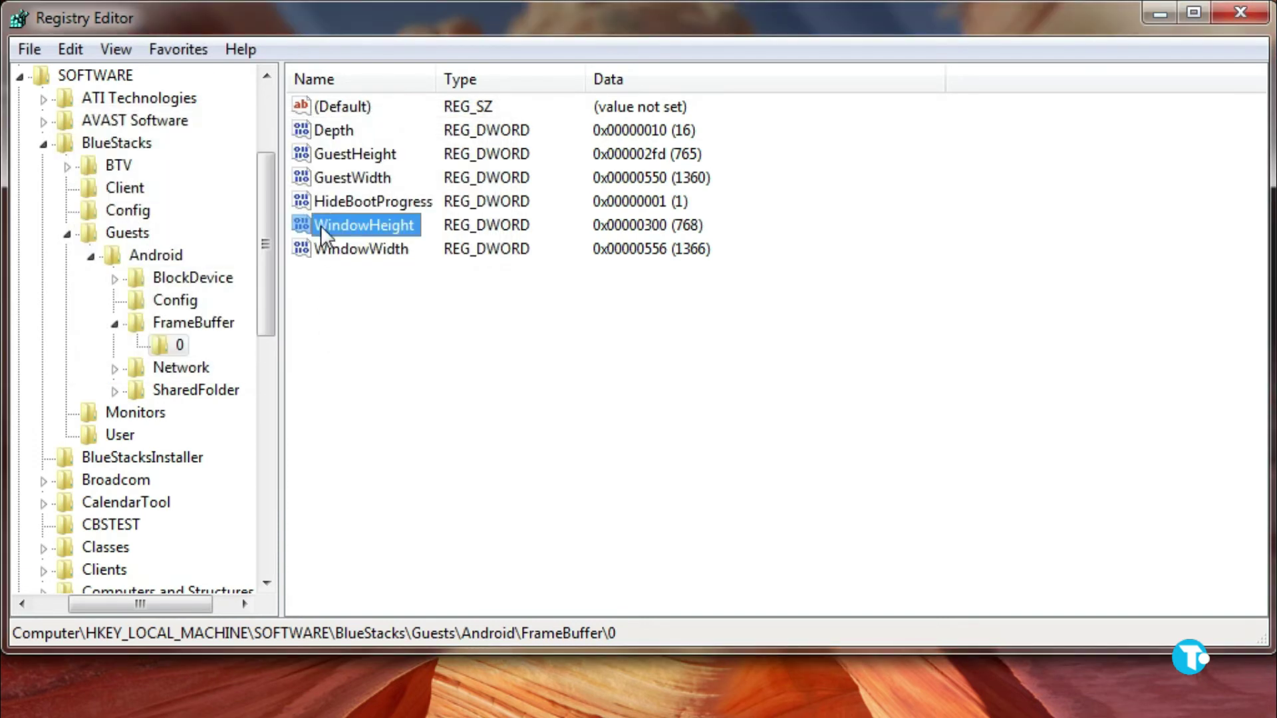
# - Change GuestWidth from 1360 to decimal 1366
pyautogui.click(345, 178)
pyautogui.rightClick(345, 178)
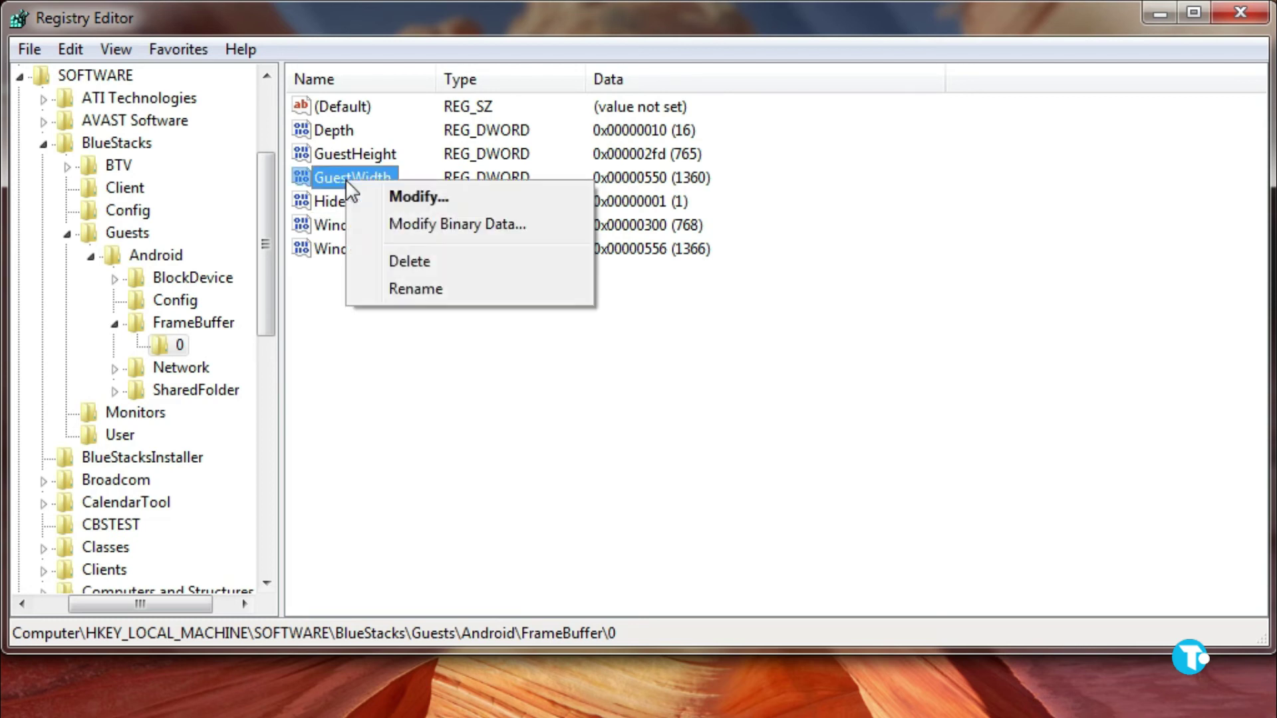
pyautogui.click(377, 197)
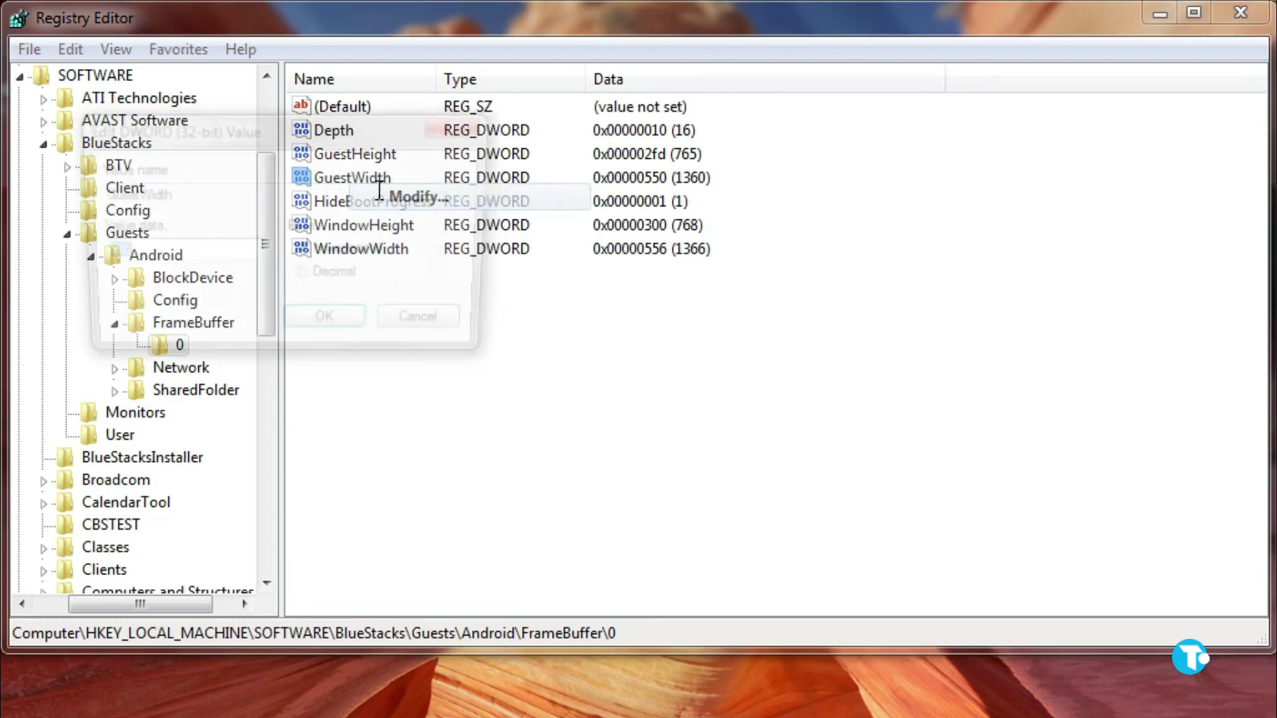
pyautogui.click(304, 276)
pyautogui.moveTo(127, 254); pyautogui.dragTo(77, 255)
pyautogui.write('1366')
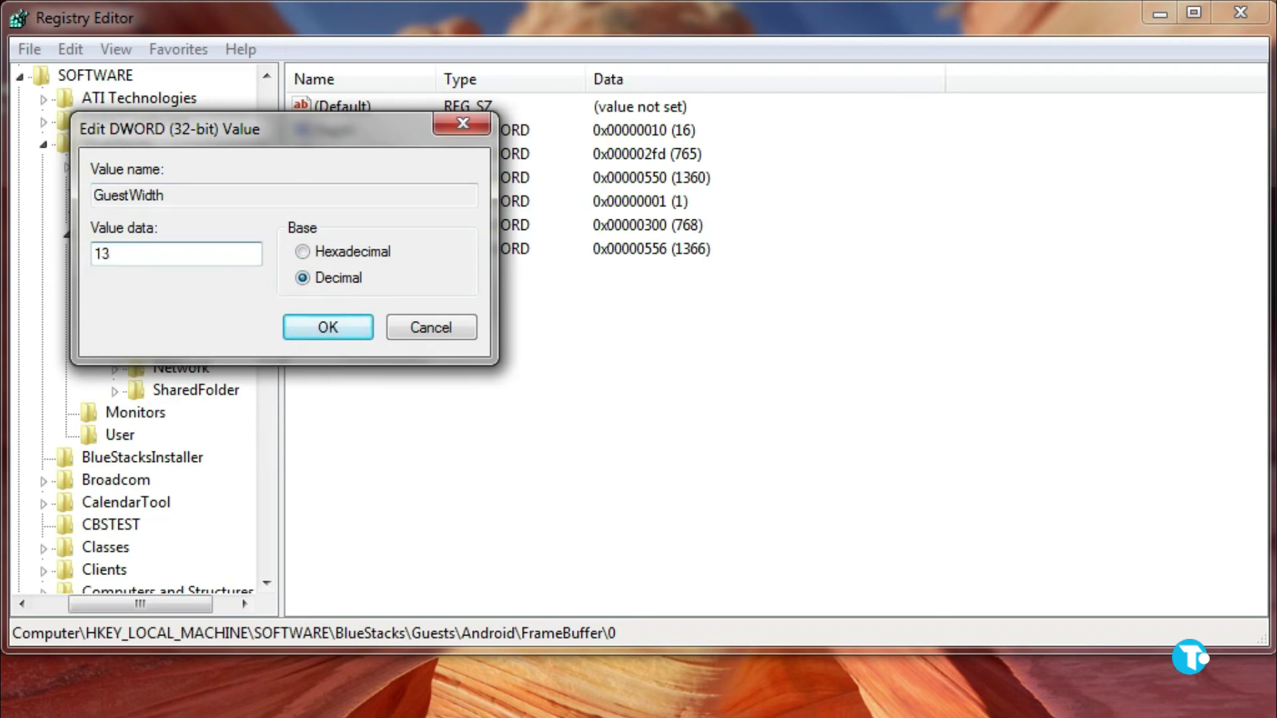
pyautogui.click(352, 332)
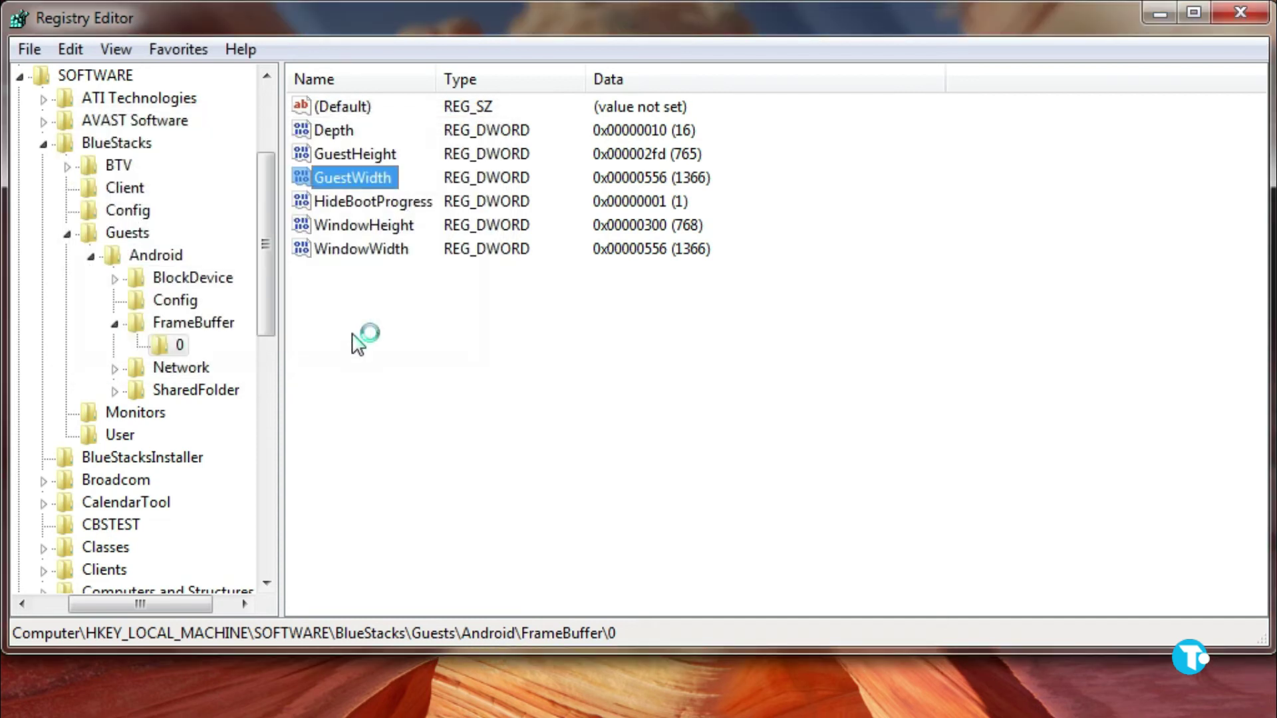
# - Change GuestHeight from 765 to decimal 768
pyautogui.rightClick(342, 151)
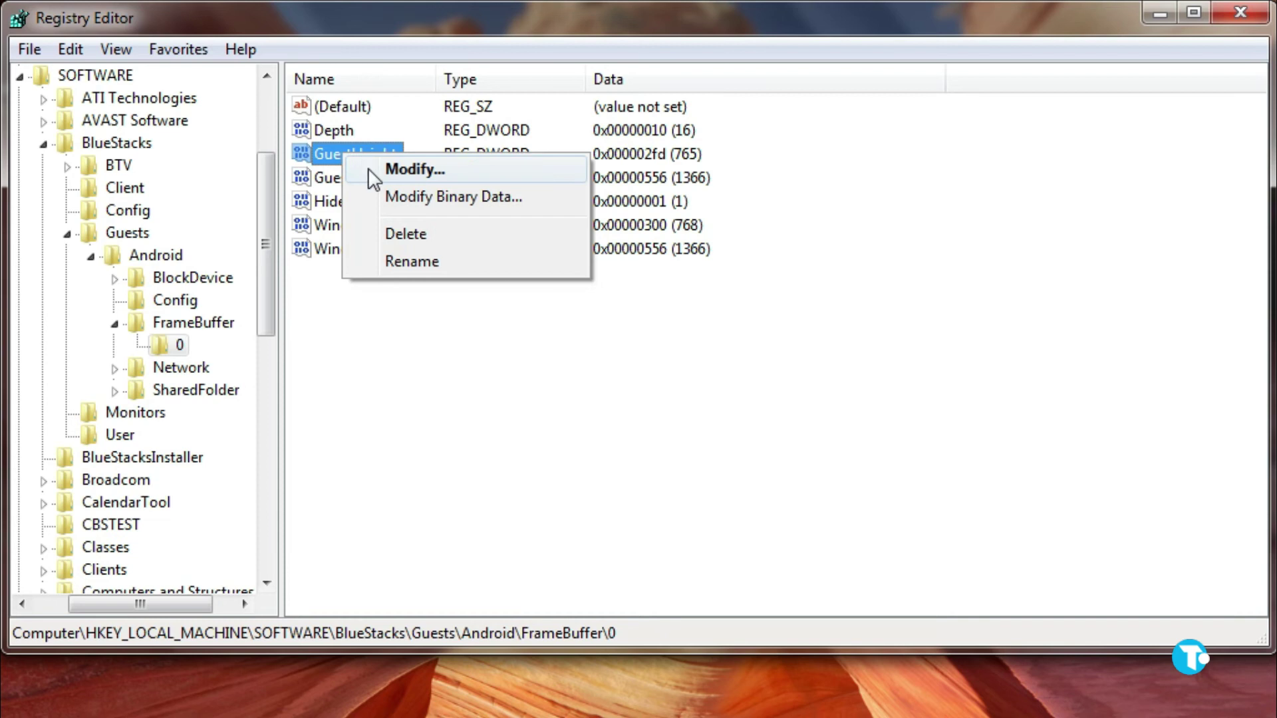
pyautogui.click(374, 178)
pyautogui.click(317, 272)
pyautogui.moveTo(188, 253); pyautogui.dragTo(8, 295)
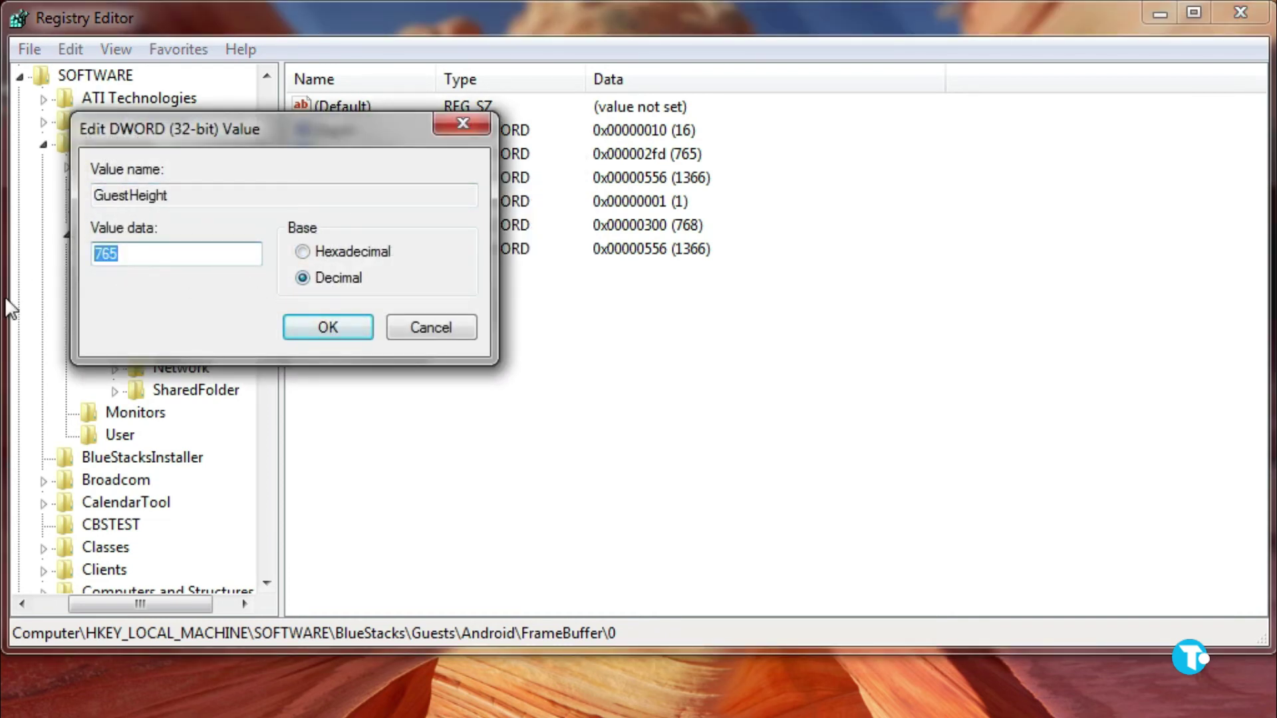
pyautogui.write('76')
pyautogui.click(322, 330)
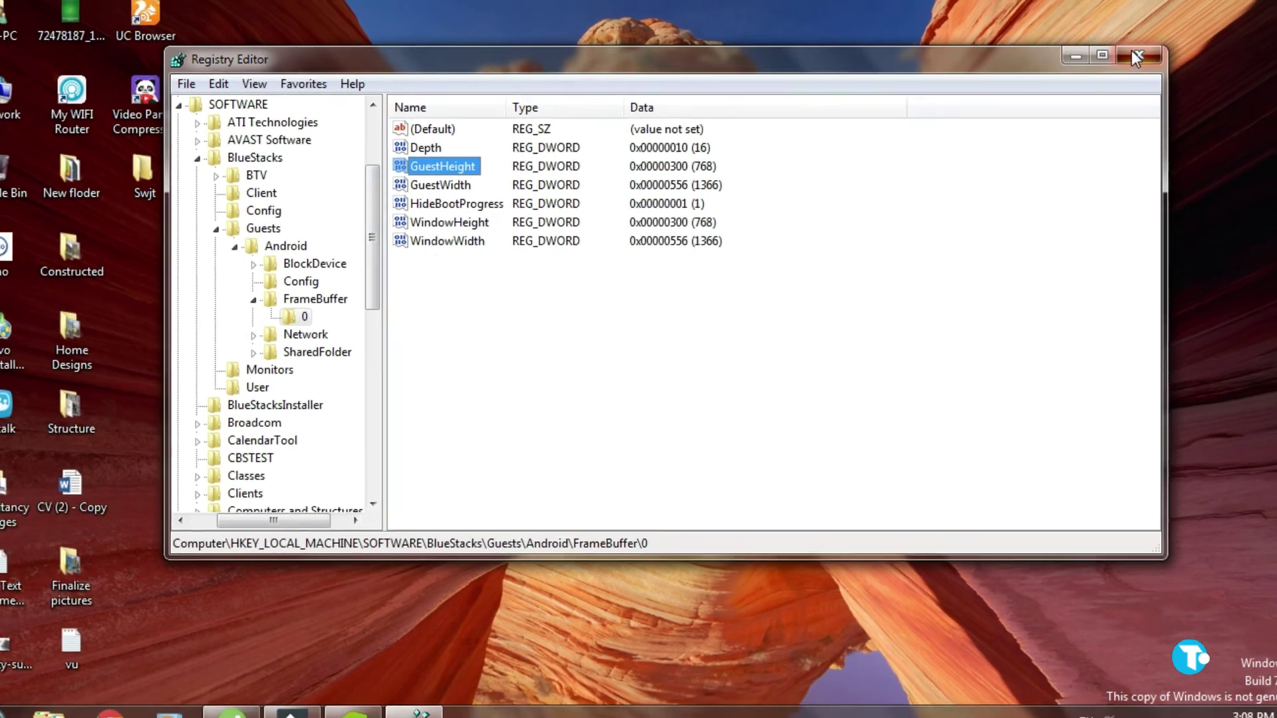
# - Close Registry Editor and end the first Bluestacks.exe process in Task Manager
pyautogui.click(1138, 48)
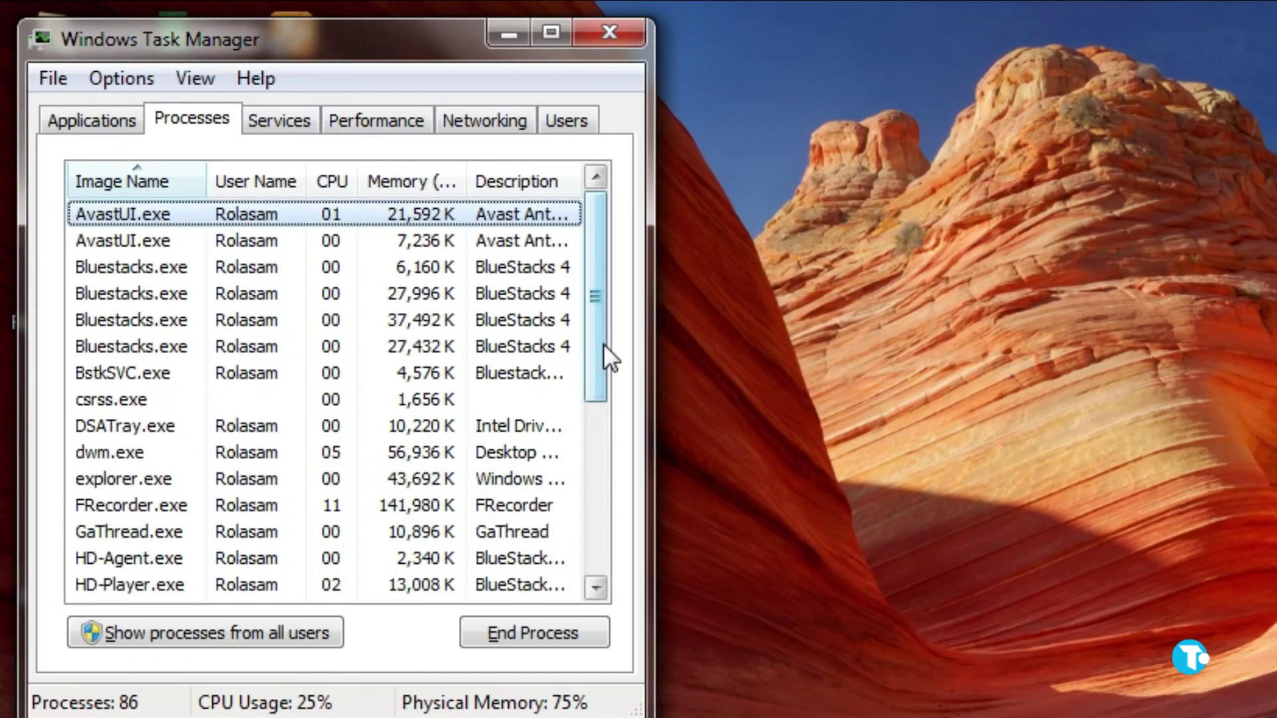
pyautogui.moveTo(604, 345); pyautogui.dragTo(600, 365)
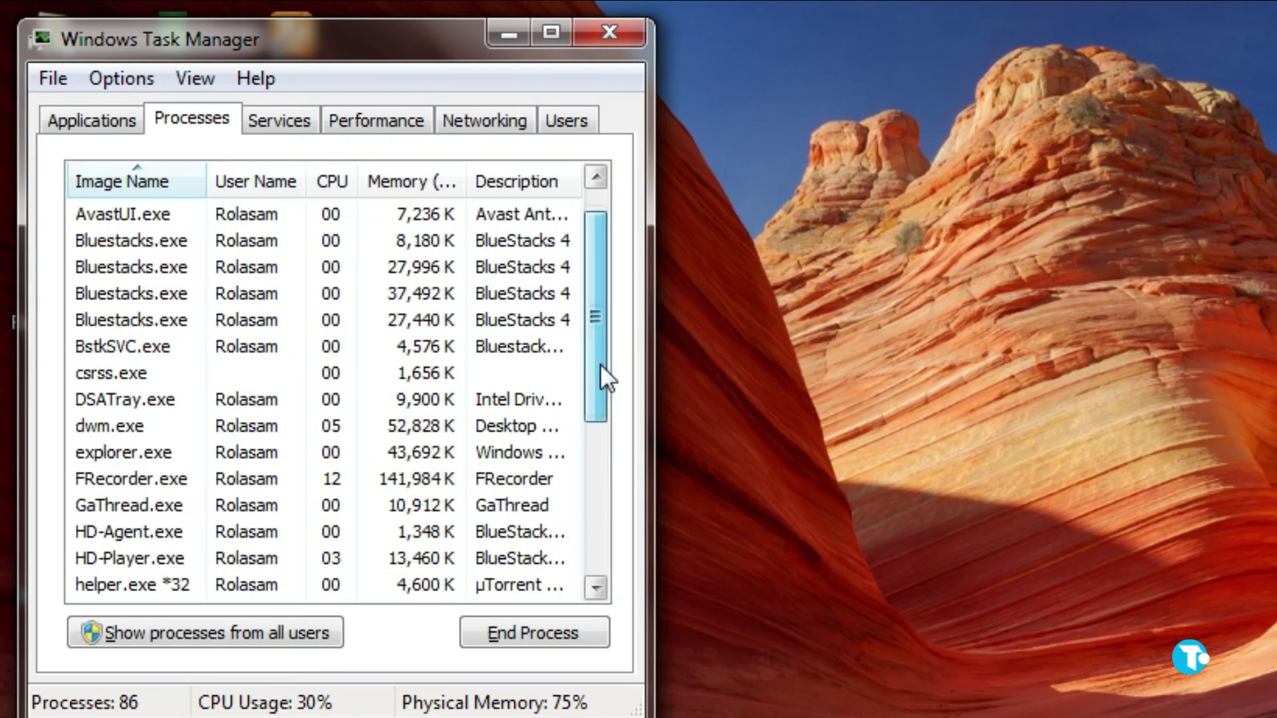
pyautogui.click(175, 245)
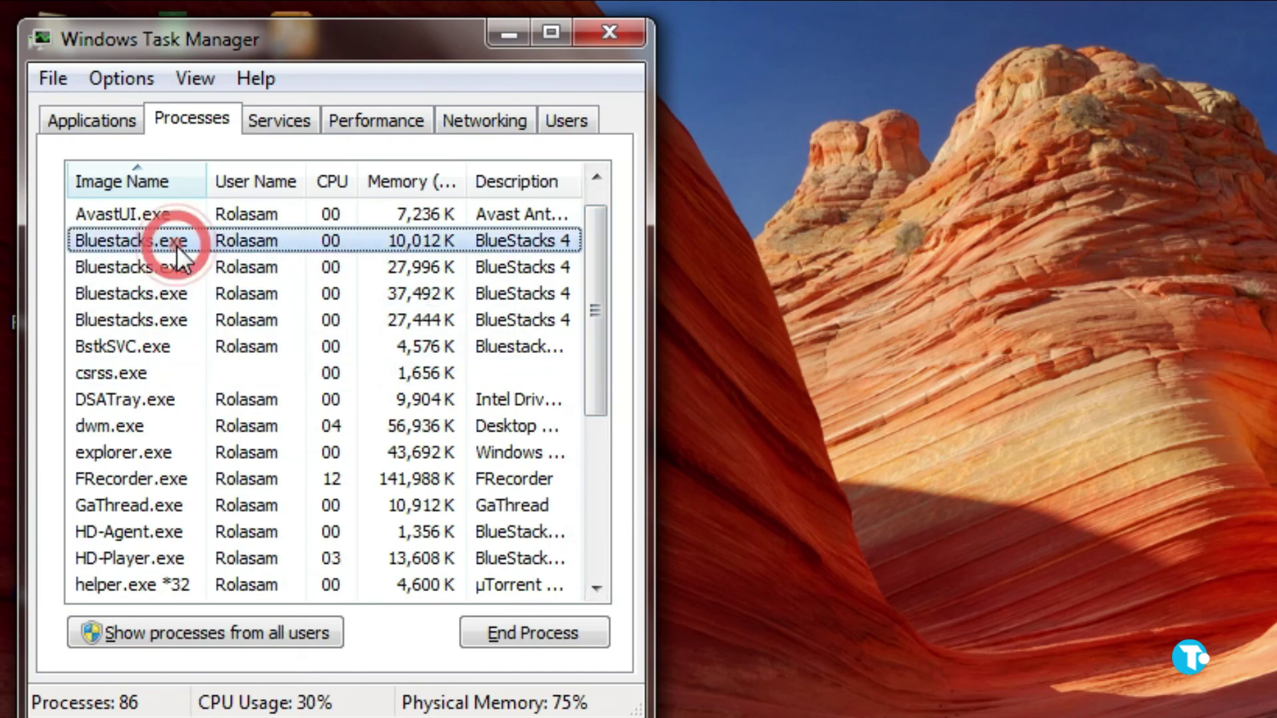
pyautogui.click(551, 633)
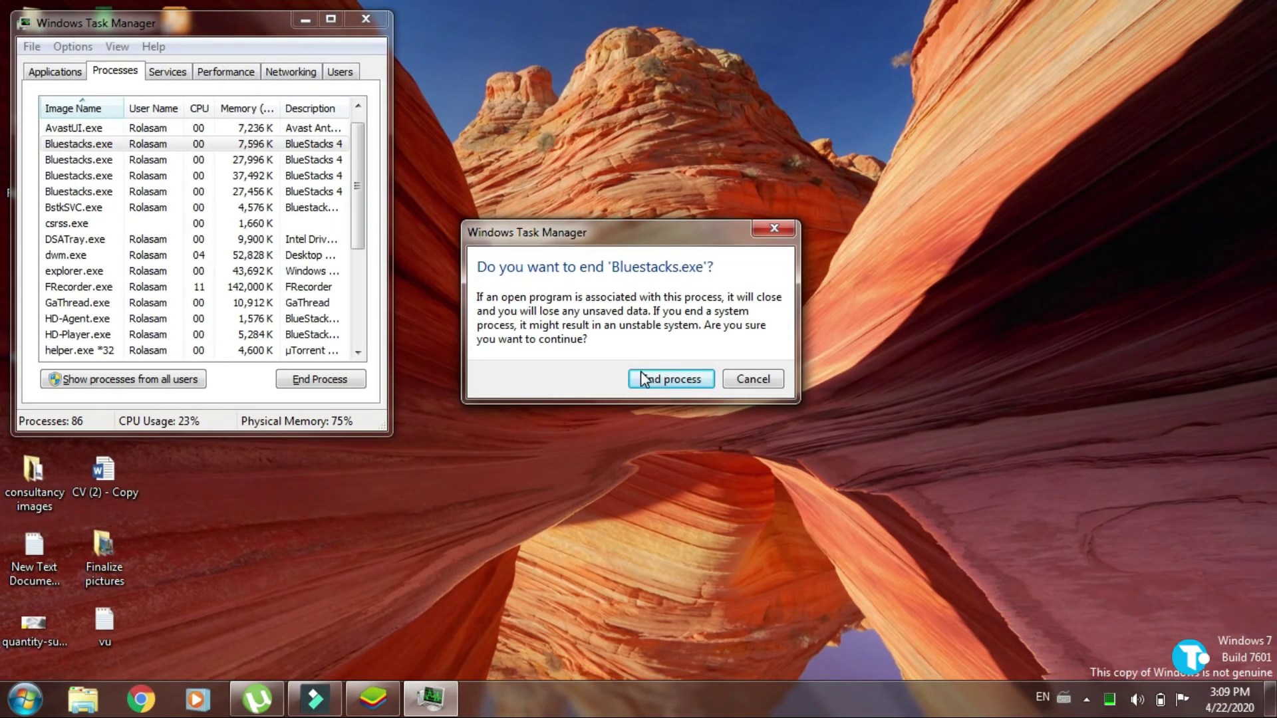
pyautogui.click(648, 377)
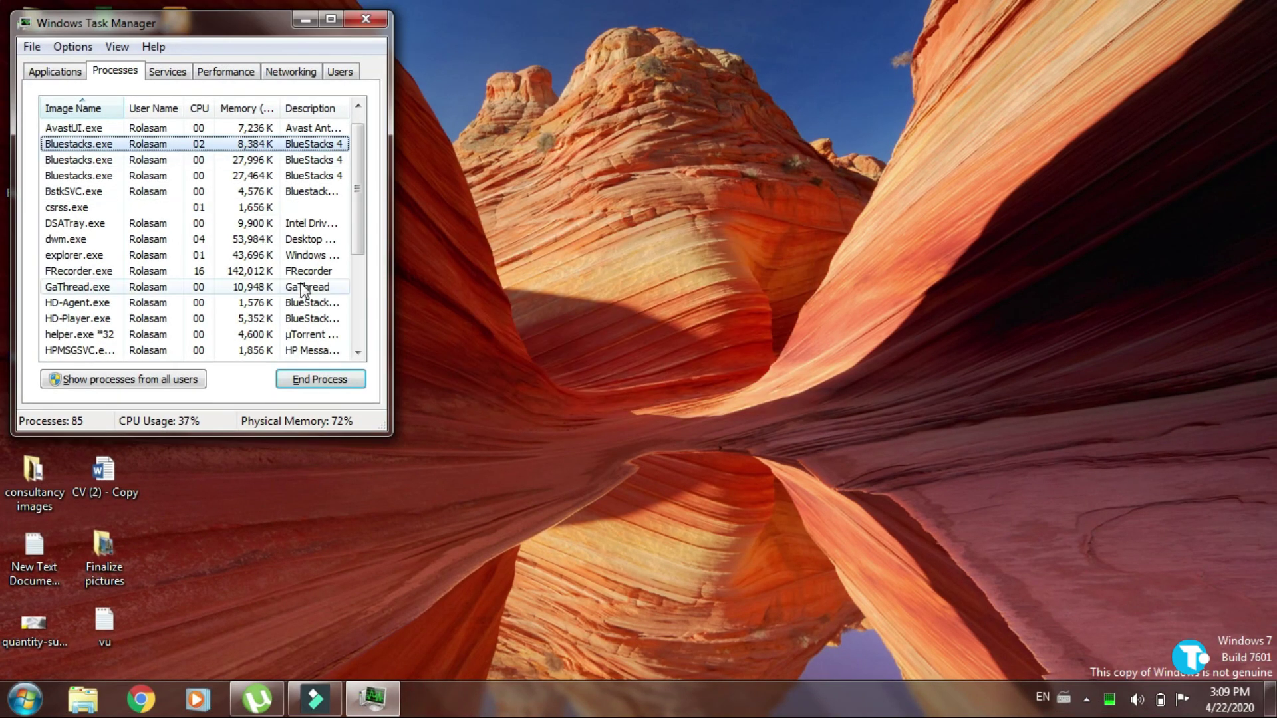
# - Close Task Manager and show the Start menu's shut-down options, including Restart
pyautogui.click(366, 20)
pyautogui.click(20, 695)
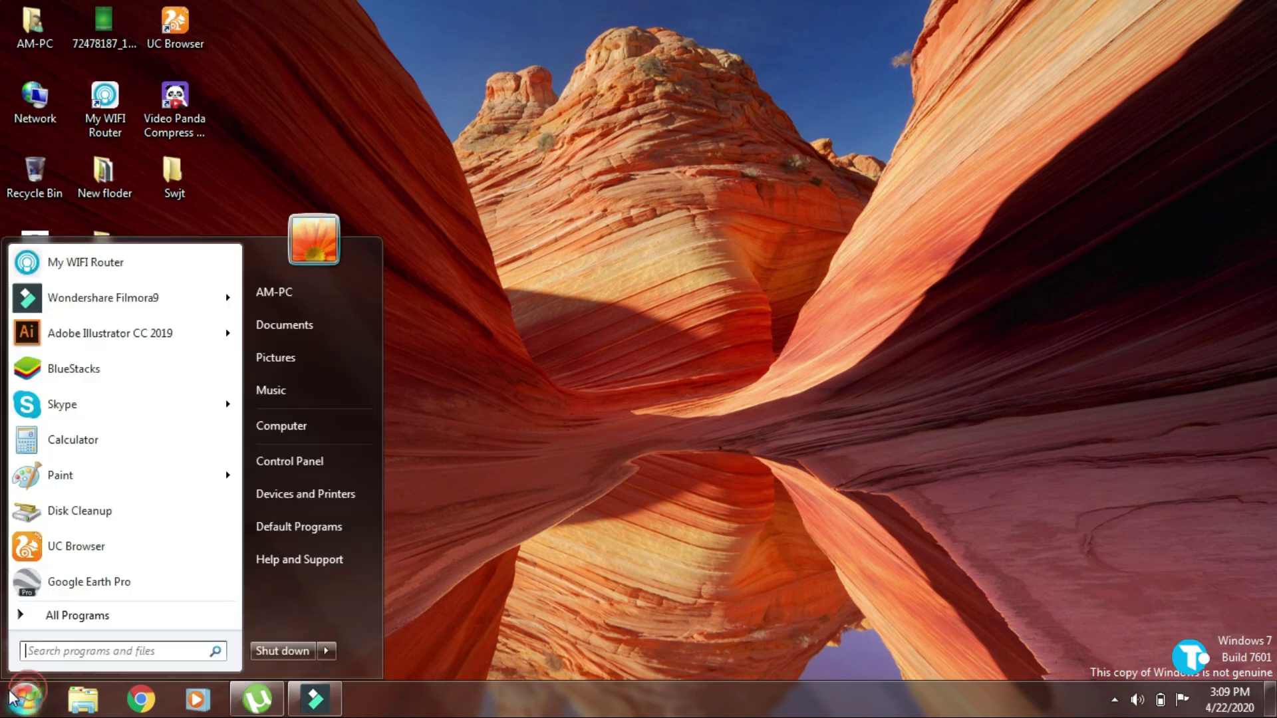
pyautogui.click(327, 651)
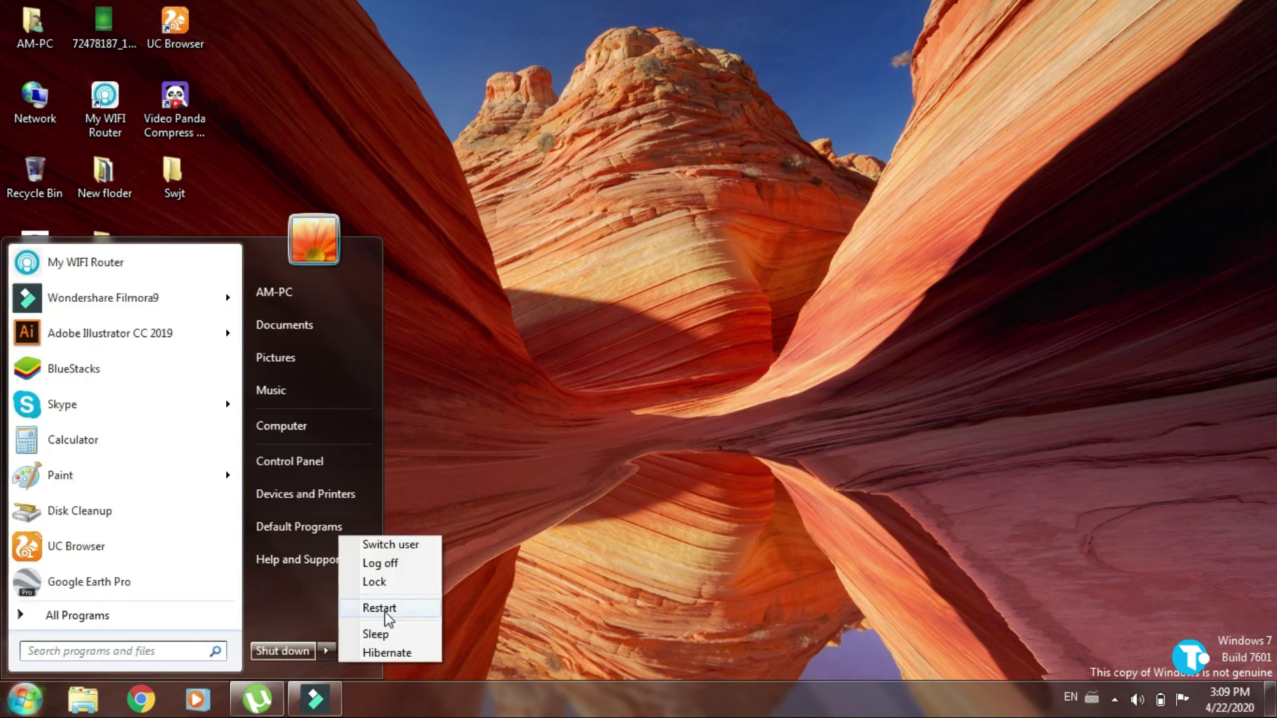